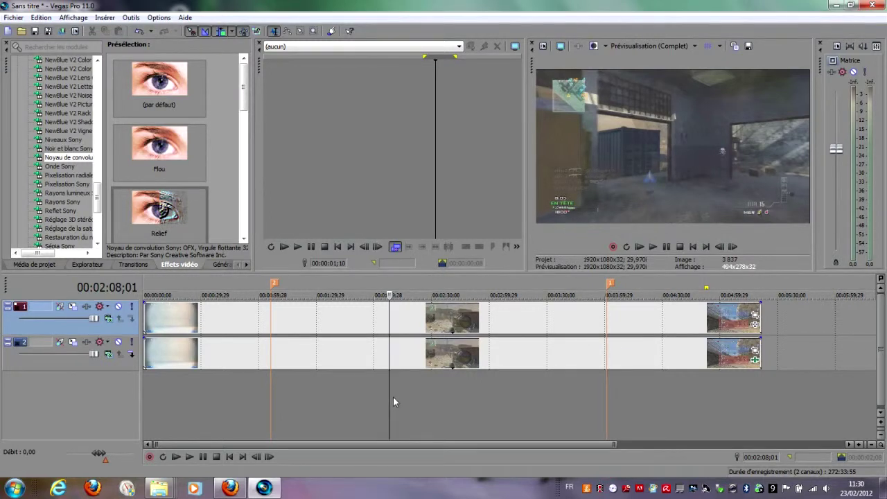
# - Place a marker on the timeline at 00:01:45;24
pyautogui.moveTo(389, 395); pyautogui.dragTo(346, 391)
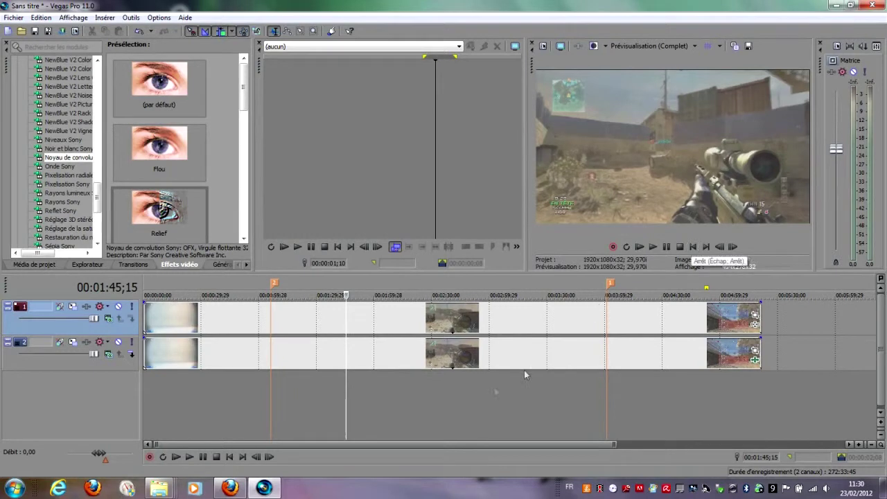
pyautogui.moveTo(346, 395); pyautogui.dragTo(347, 413)
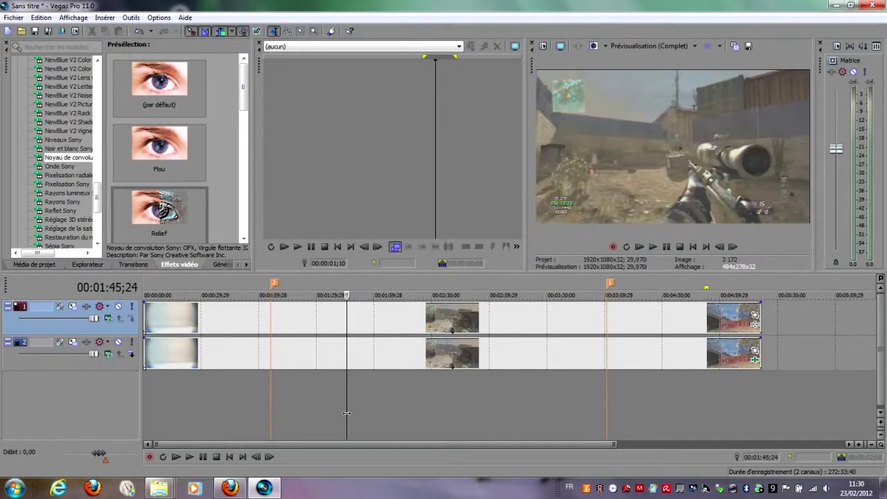
pyautogui.press('m')
# - Compare the picture at marker 2 with track 1 muted and unmuted
pyautogui.moveTo(369, 420)
pyautogui.mouseDown()
pyautogui.moveTo(271, 406)
pyautogui.moveTo(551, 403)
pyautogui.moveTo(606, 389)
pyautogui.moveTo(271, 410)
pyautogui.mouseUp()
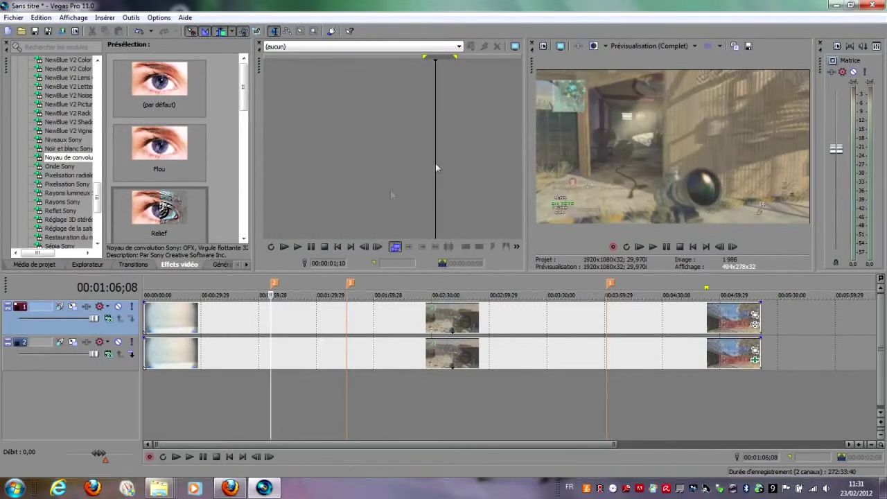
pyautogui.click(118, 308)
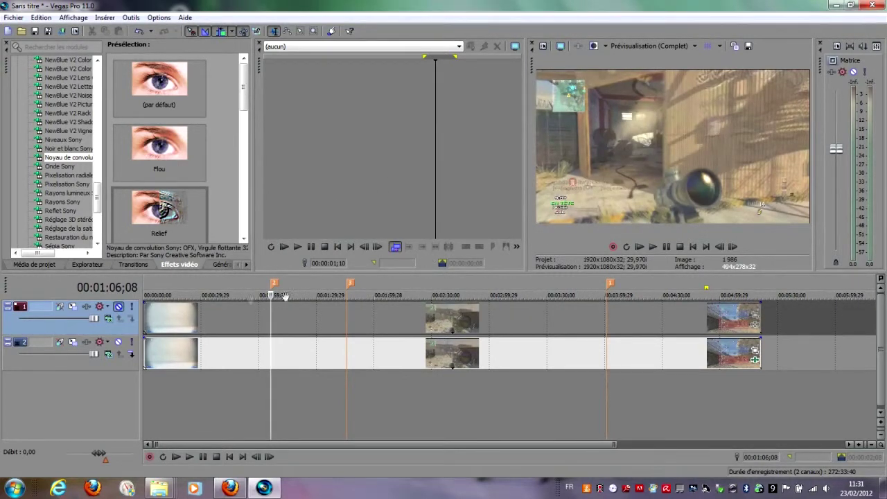
pyautogui.click(119, 310)
pyautogui.click(122, 310)
pyautogui.click(119, 309)
pyautogui.click(119, 310)
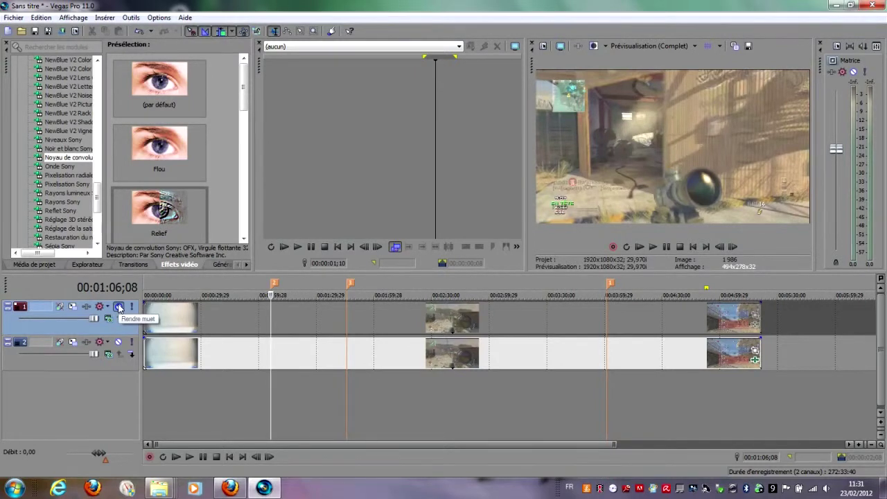
pyautogui.click(119, 309)
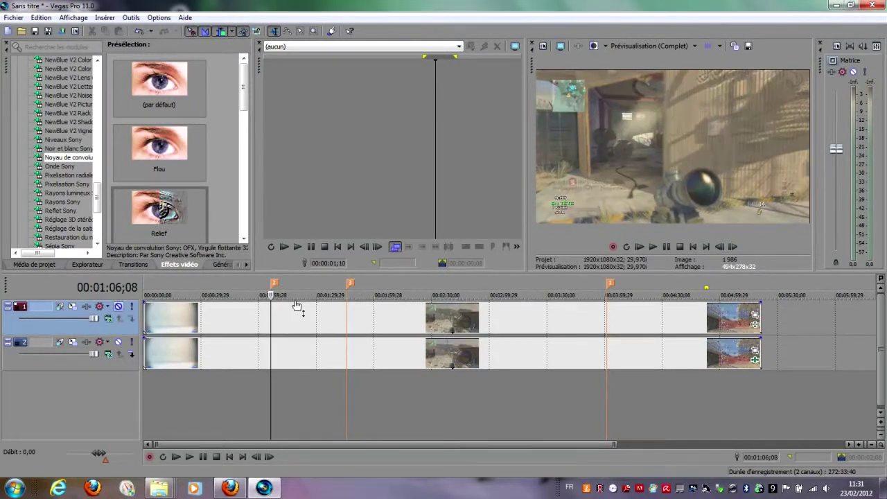
pyautogui.click(119, 307)
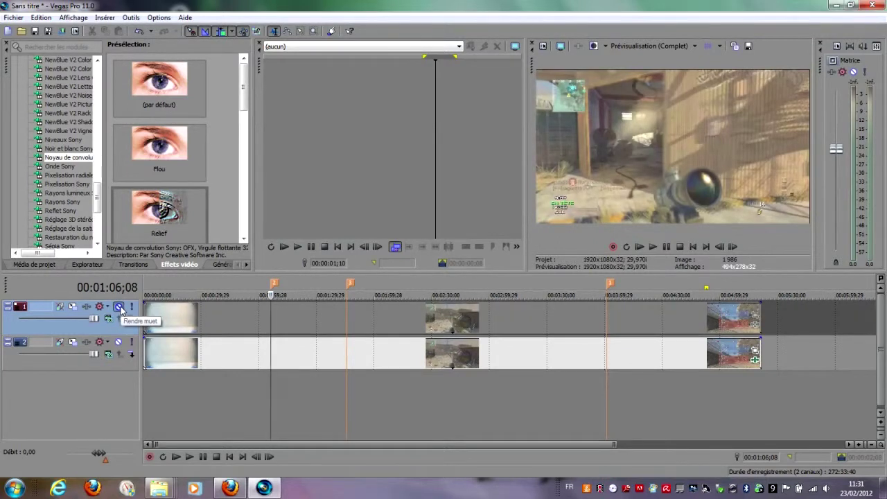
pyautogui.click(119, 308)
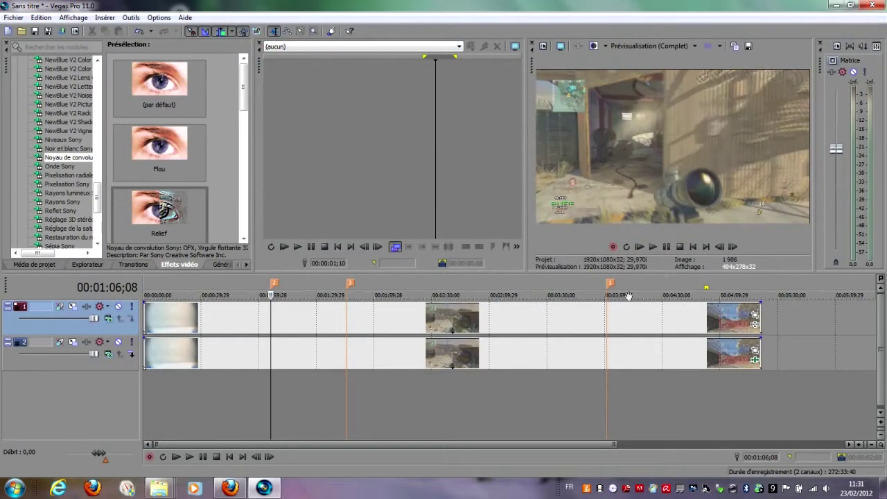
# - Compare the picture at the 00:01:45;24 marker with track 1 muted and unmuted
pyautogui.click(696, 248)
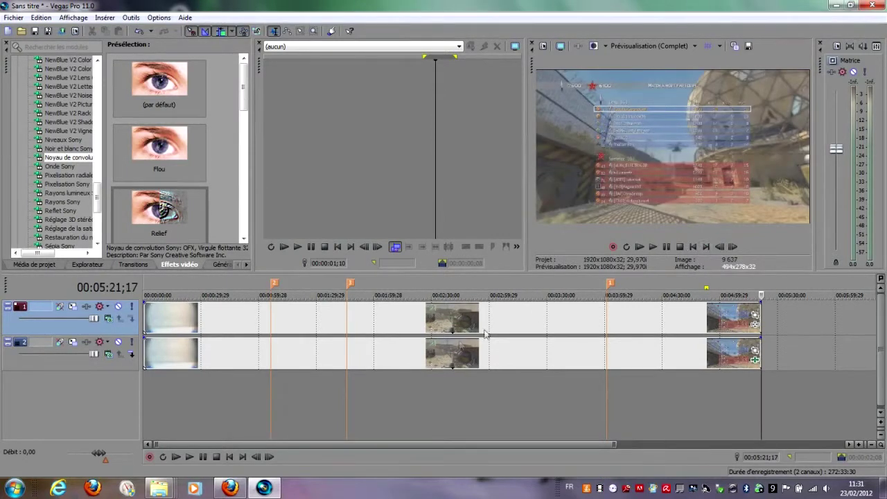
pyautogui.moveTo(402, 400); pyautogui.dragTo(351, 392)
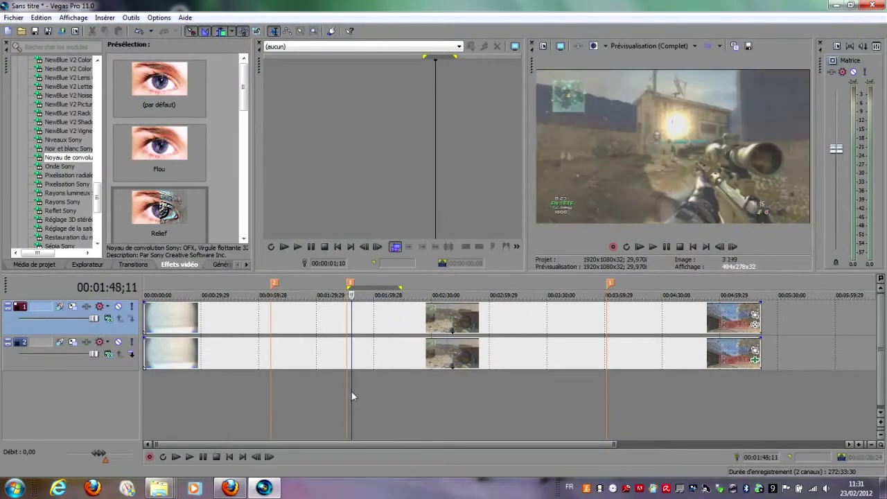
pyautogui.click(354, 385)
pyautogui.click(347, 385)
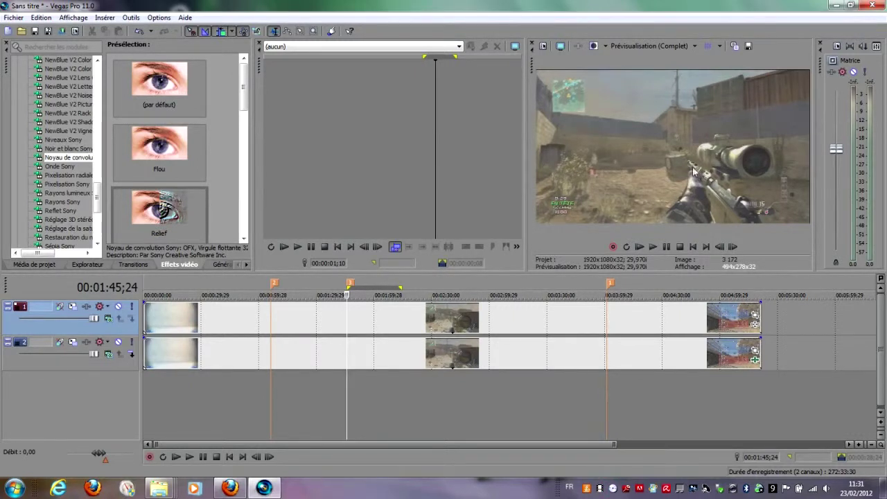
pyautogui.click(119, 306)
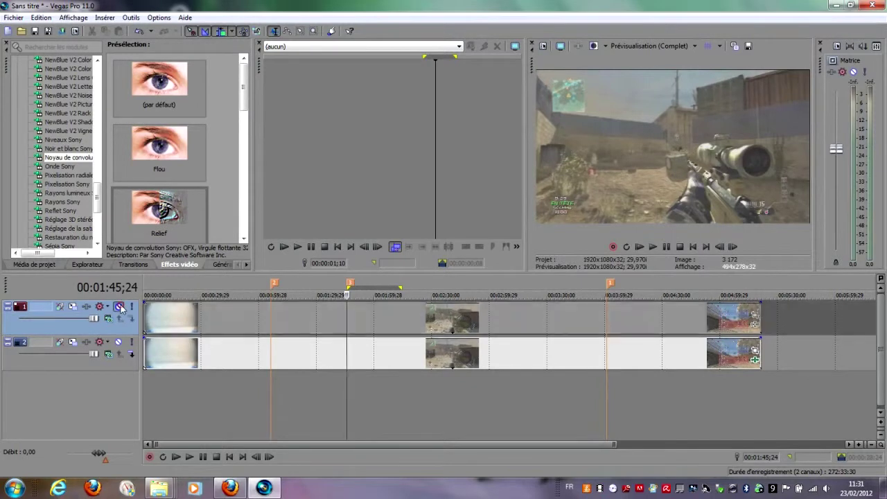
pyautogui.click(119, 307)
pyautogui.click(119, 307)
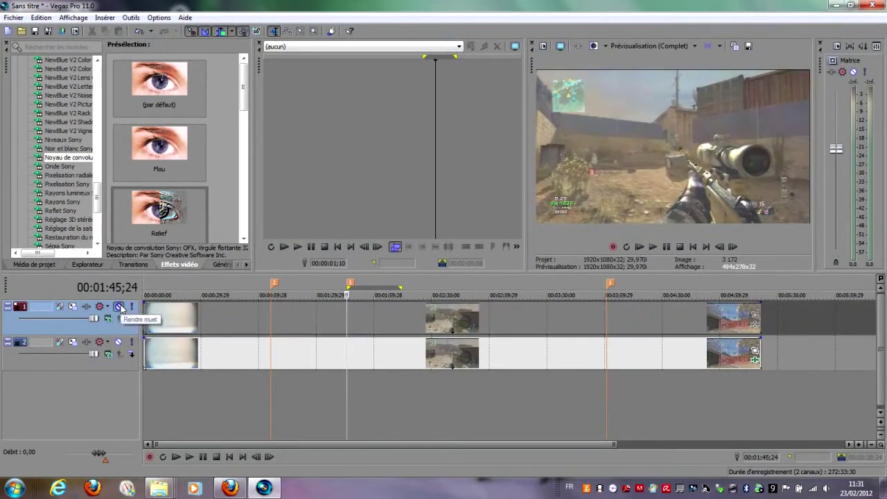
pyautogui.click(120, 308)
pyautogui.click(119, 307)
pyautogui.click(120, 307)
pyautogui.click(120, 307)
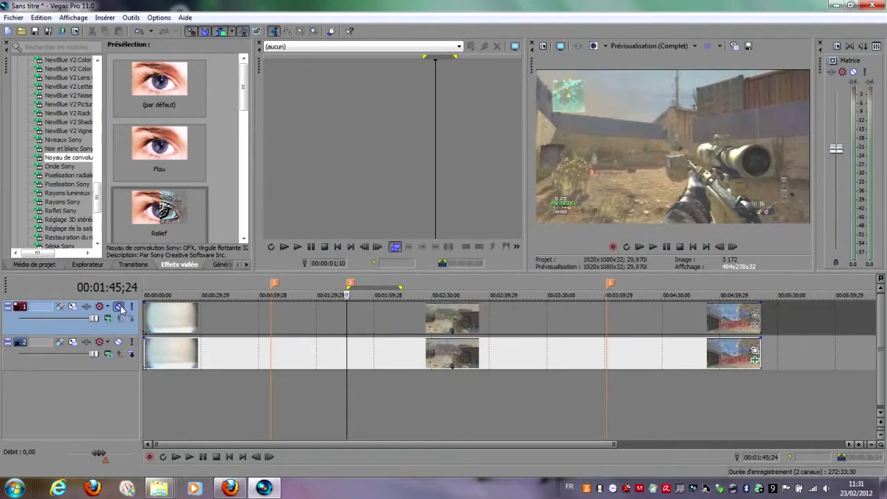
pyautogui.click(119, 308)
pyautogui.click(120, 307)
pyautogui.click(119, 307)
# - Compare the picture at marker 1 with track 1 muted and unmuted
pyautogui.click(606, 393)
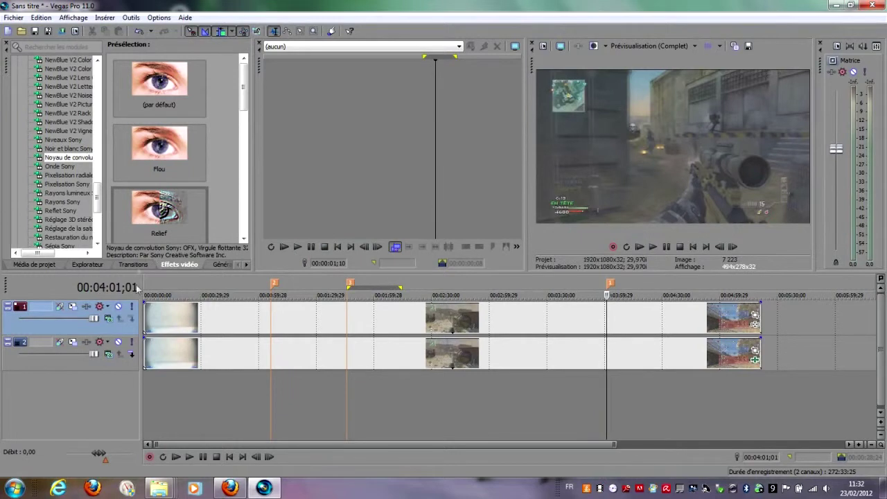
pyautogui.click(119, 307)
pyautogui.click(119, 307)
pyautogui.click(119, 307)
pyautogui.click(119, 307)
# - Select the time range from 00:00:25;02 to 00:00:31;03 and play it with looping enabled
pyautogui.click(456, 393)
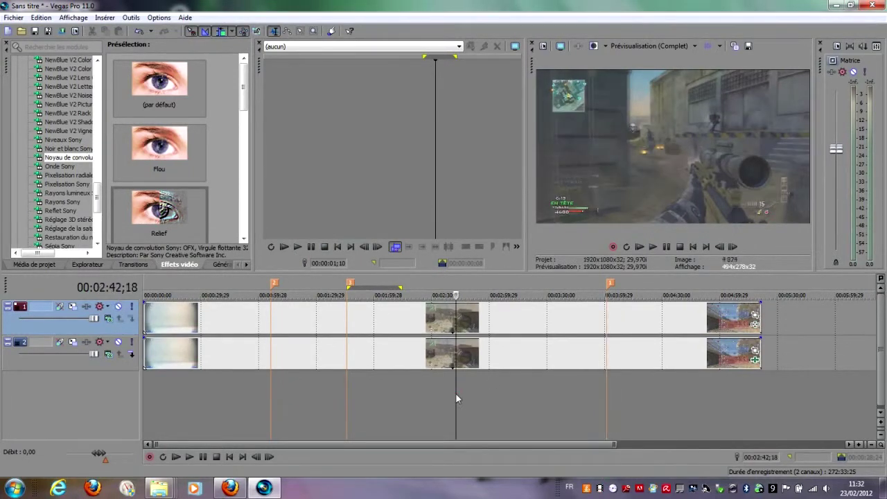
pyautogui.moveTo(456, 394); pyautogui.dragTo(198, 398)
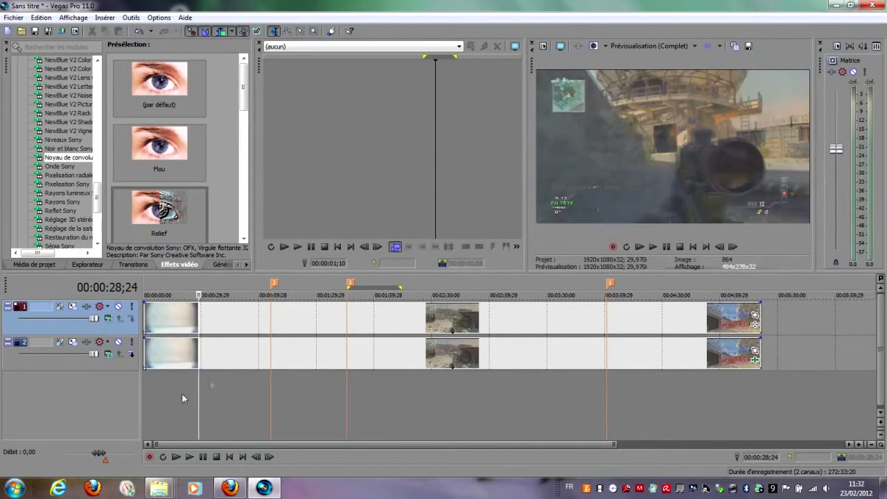
pyautogui.moveTo(194, 396)
pyautogui.mouseDown()
pyautogui.moveTo(212, 403)
pyautogui.moveTo(203, 403)
pyautogui.mouseUp()
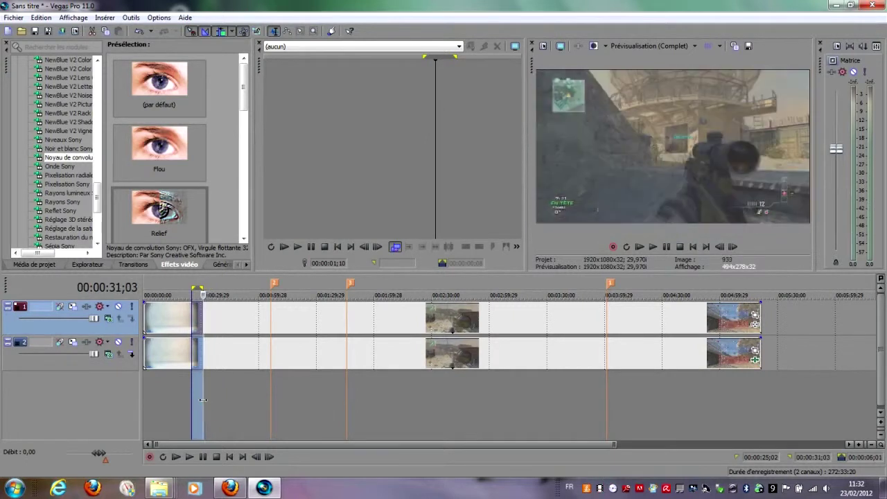
pyautogui.click(149, 457)
pyautogui.click(500, 212)
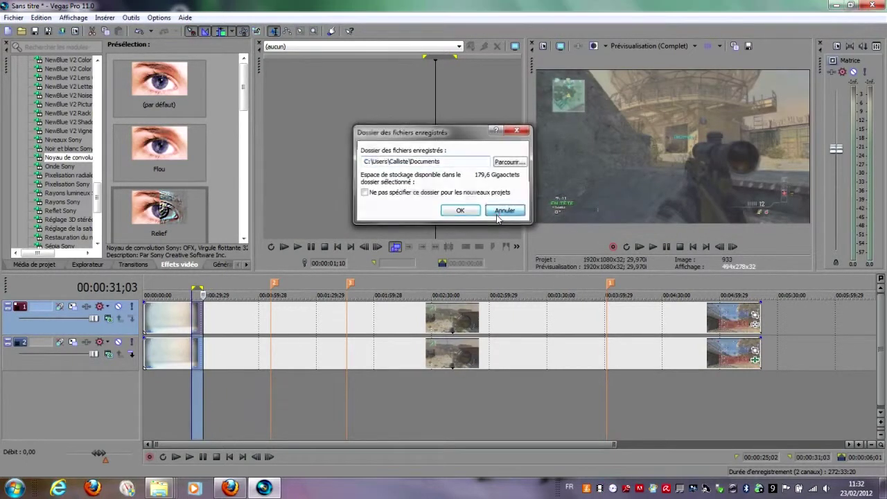
pyautogui.click(163, 457)
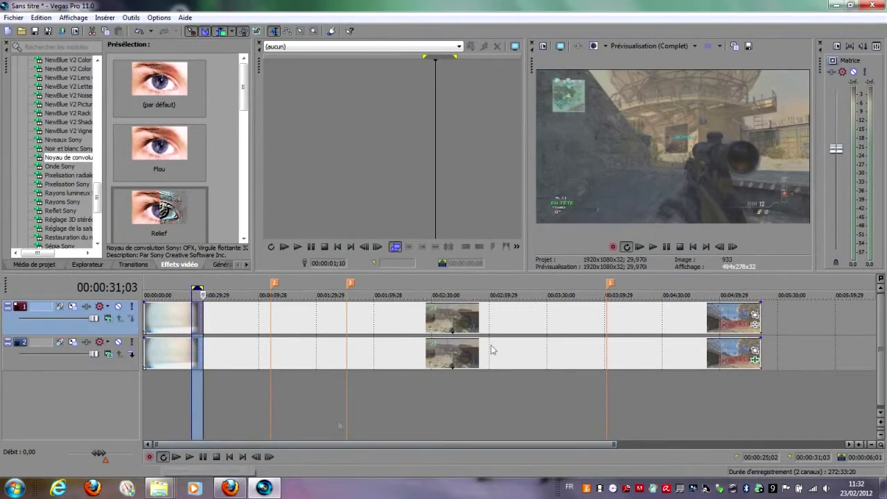
pyautogui.click(649, 249)
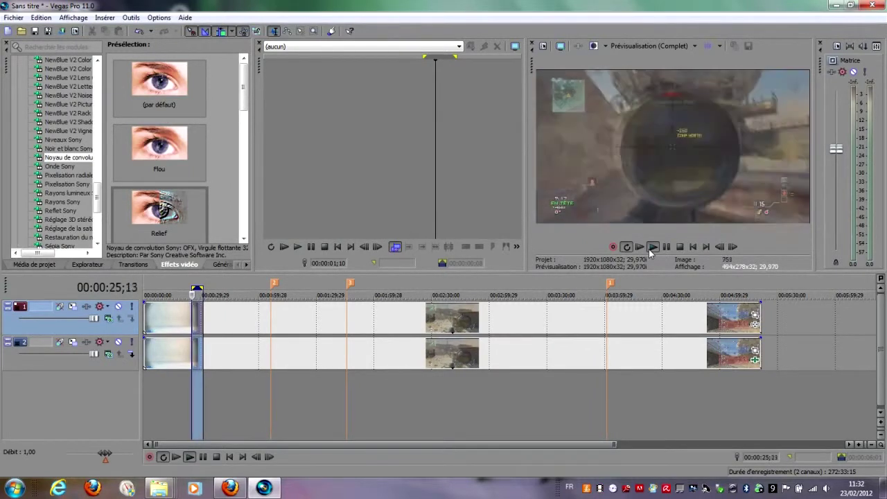
# - Compare the looping section with track 1 muted and unmuted, ending the playback at 00:01:23;27
pyautogui.click(120, 307)
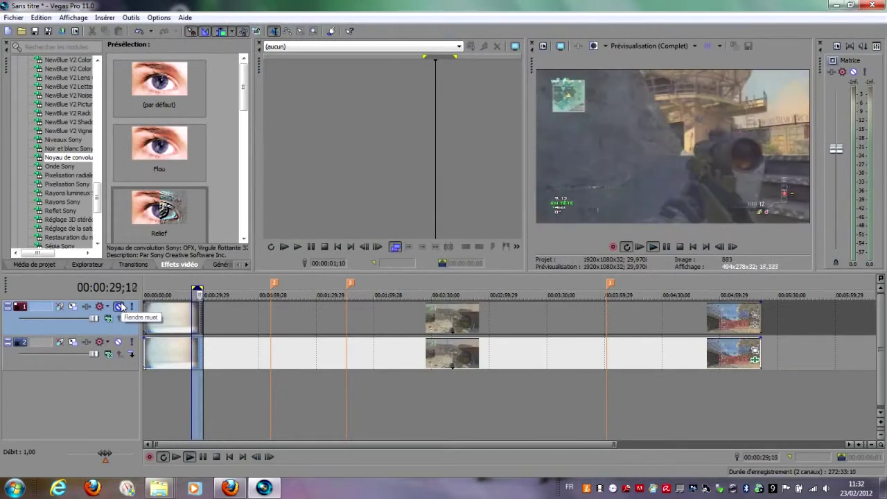
pyautogui.click(121, 307)
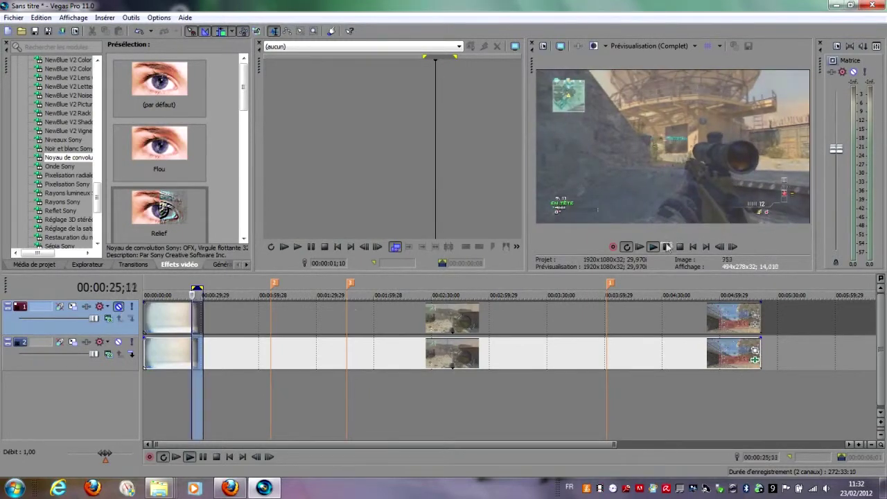
pyautogui.click(303, 387)
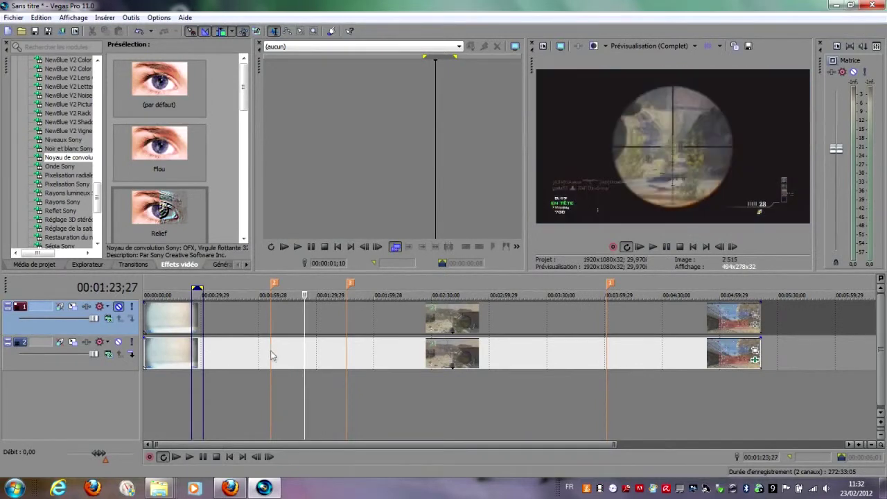
# - Move the track 2 clip to start where the track 1 clip ends, and unmute track 1
pyautogui.moveTo(242, 357); pyautogui.dragTo(860, 355)
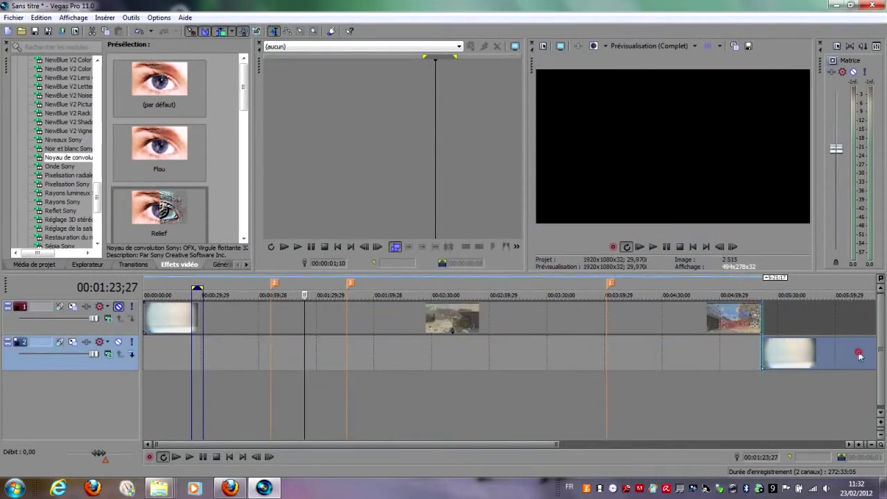
pyautogui.click(642, 323)
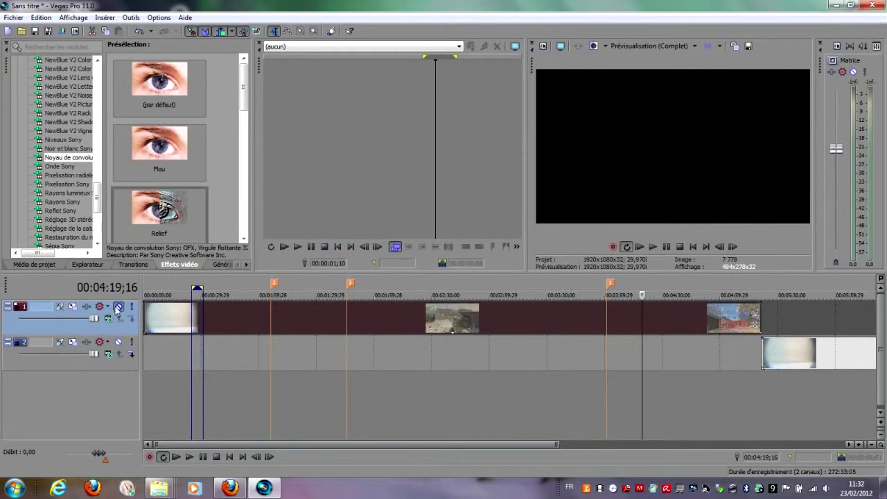
pyautogui.click(118, 307)
# - Add the Luminosité et contraste Sony effect to the track 1 clip, with marker 2 as the preview frame
pyautogui.click(270, 335)
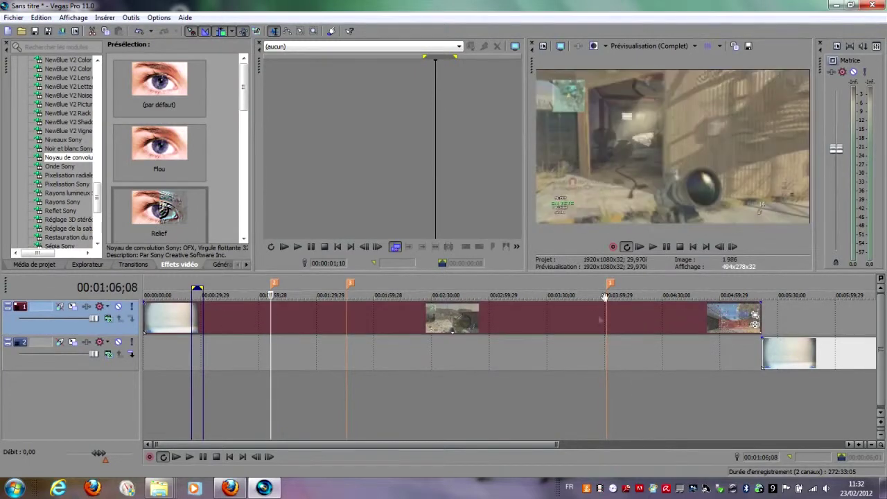
pyautogui.click(755, 323)
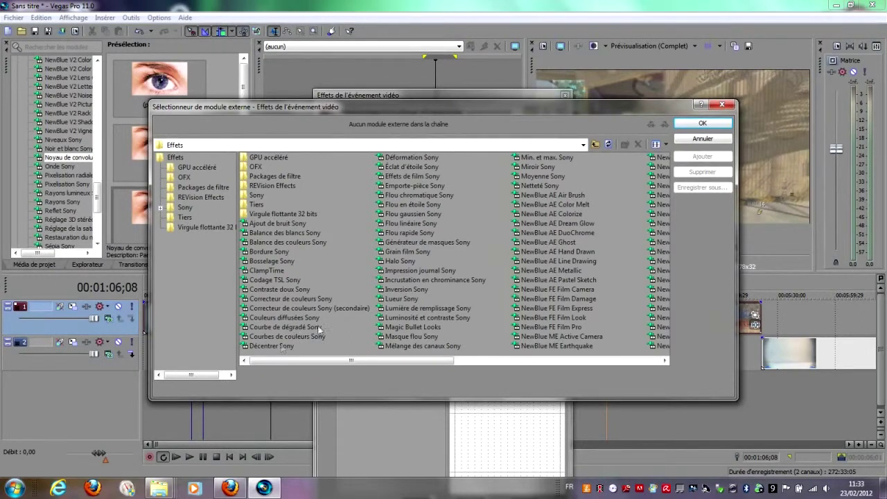
pyautogui.doubleClick(431, 319)
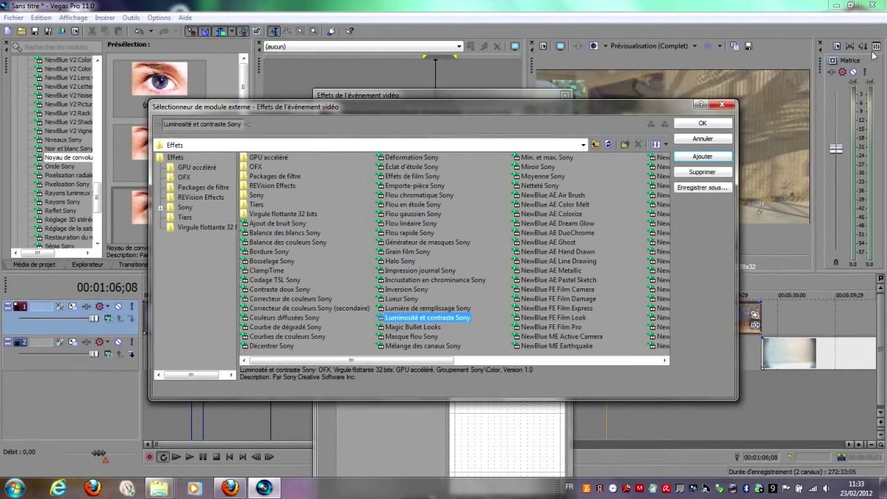
pyautogui.click(703, 123)
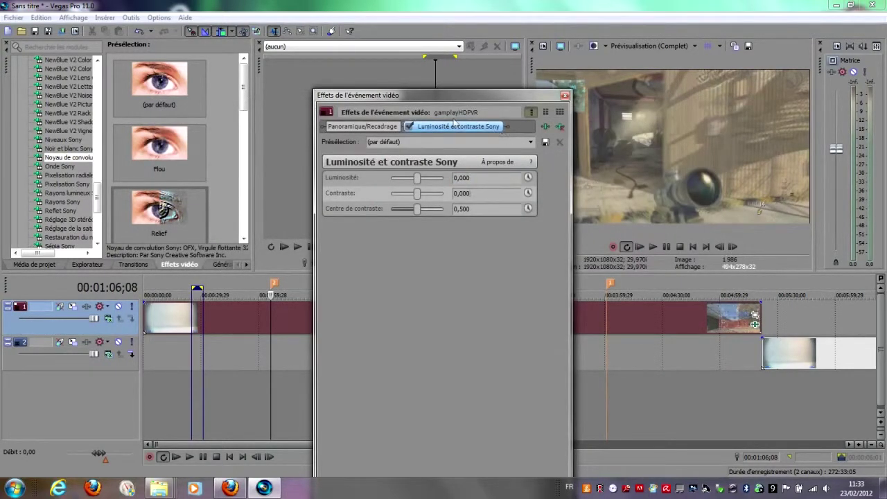
# - Set the effect's Luminosité to 0,150
pyautogui.moveTo(466, 95); pyautogui.dragTo(463, 109)
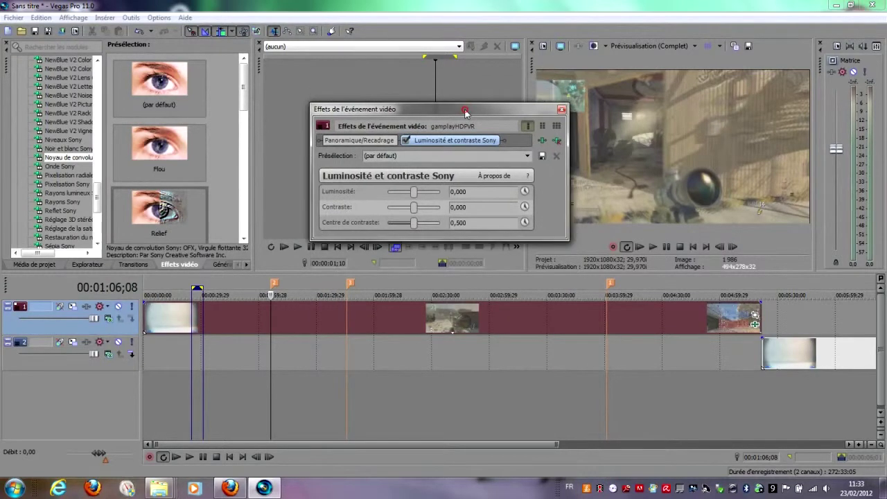
pyautogui.click(455, 191)
pyautogui.write('0')
pyautogui.write(',150')
pyautogui.press('Return')
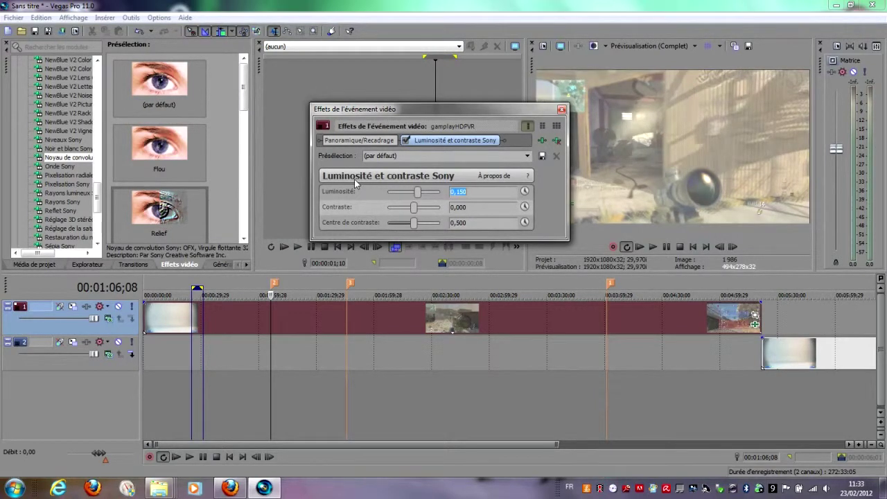
# - Compare the picture with the Luminosité et contraste effect switched off and on
pyautogui.click(407, 140)
pyautogui.click(407, 140)
pyautogui.click(407, 140)
pyautogui.click(407, 141)
pyautogui.click(407, 140)
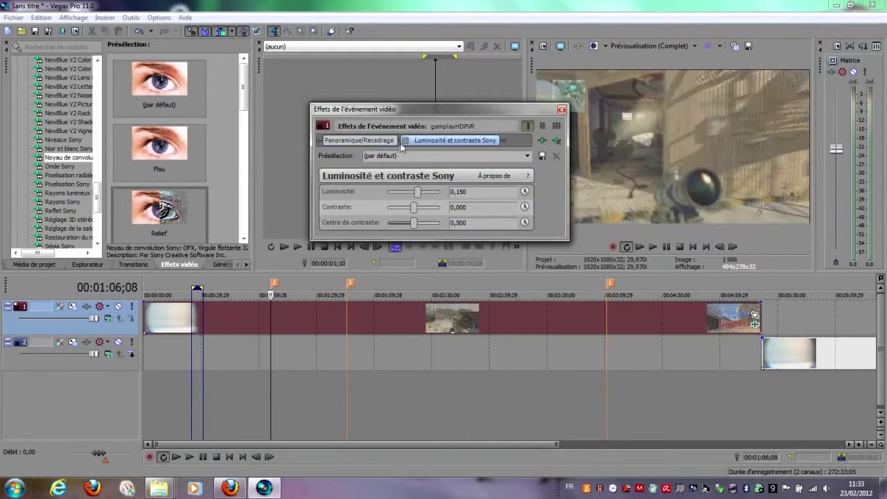
pyautogui.click(407, 140)
# - Set the effect's Contraste to 0,200 and Centre de contraste to 0,800
pyautogui.moveTo(415, 208); pyautogui.dragTo(422, 212)
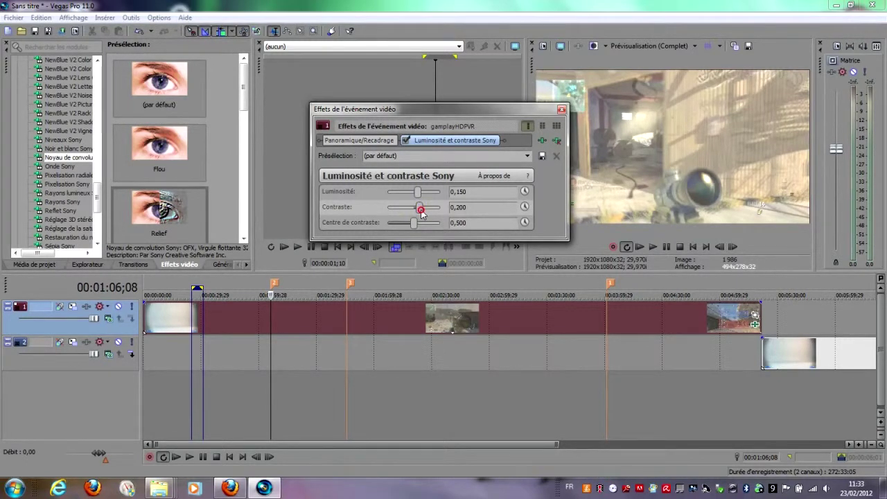
pyautogui.click(457, 222)
pyautogui.moveTo(414, 228); pyautogui.dragTo(431, 223)
pyautogui.write('0,800')
pyautogui.press('Return')
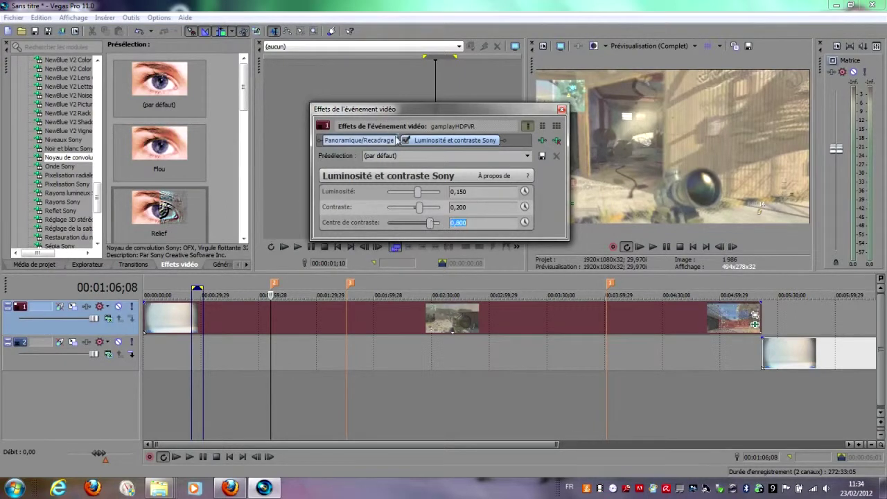
# - Compare the picture with Luminosité et contraste Sony switched off and on at the new contrast settings
pyautogui.click(407, 142)
pyautogui.click(406, 140)
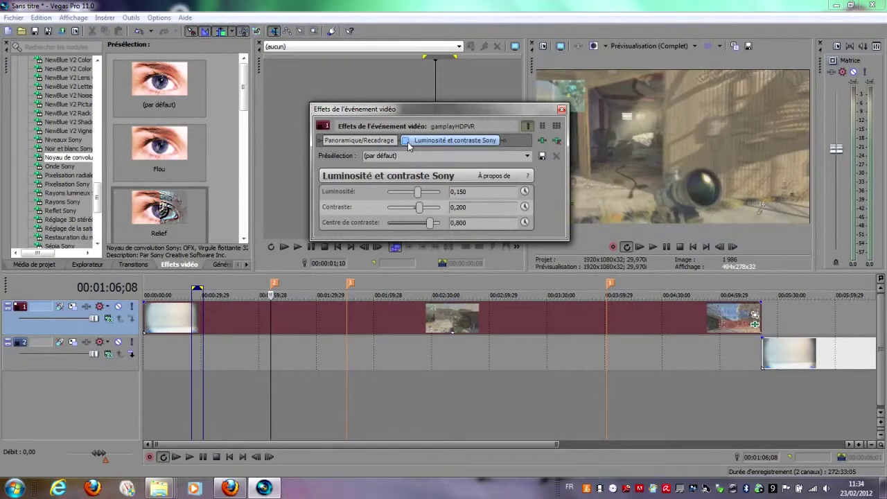
pyautogui.click(406, 141)
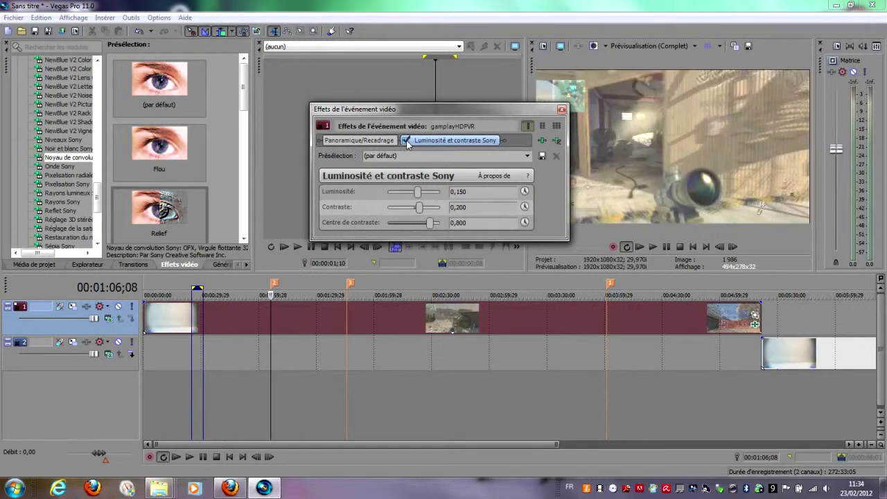
pyautogui.click(407, 142)
pyautogui.click(407, 141)
pyautogui.click(407, 142)
pyautogui.click(407, 142)
# - Set the Contraste of Luminosité et contraste Sony to 0,250, with the effects window moved clear of the preview
pyautogui.moveTo(437, 117); pyautogui.dragTo(362, 169)
pyautogui.doubleClick(387, 256)
pyautogui.write('0')
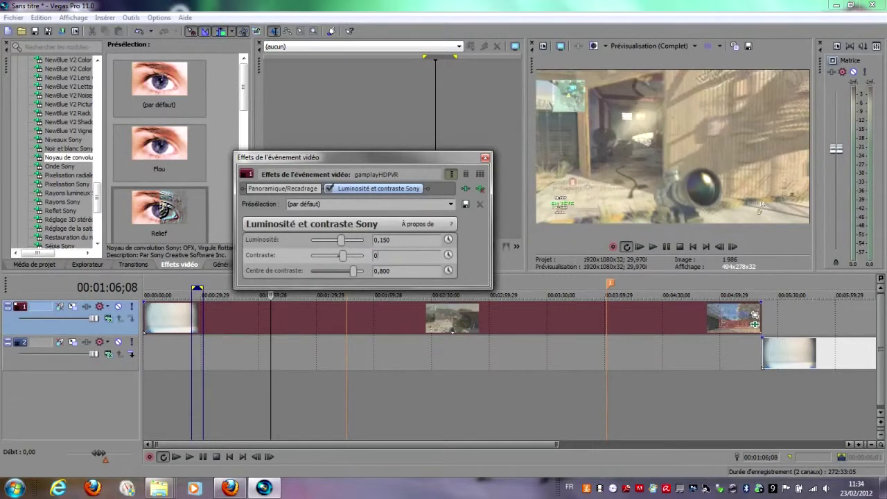
pyautogui.write(',25')
pyautogui.press('Return')
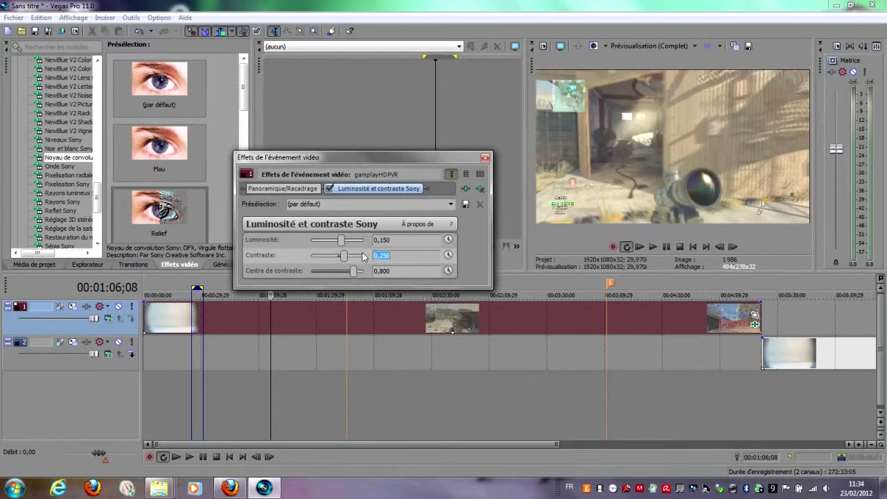
pyautogui.click(425, 256)
# - Add the Correcteur de couleurs Sony effect to the clip's effect chain and show its Personnaliser view in a floating window
pyautogui.click(464, 189)
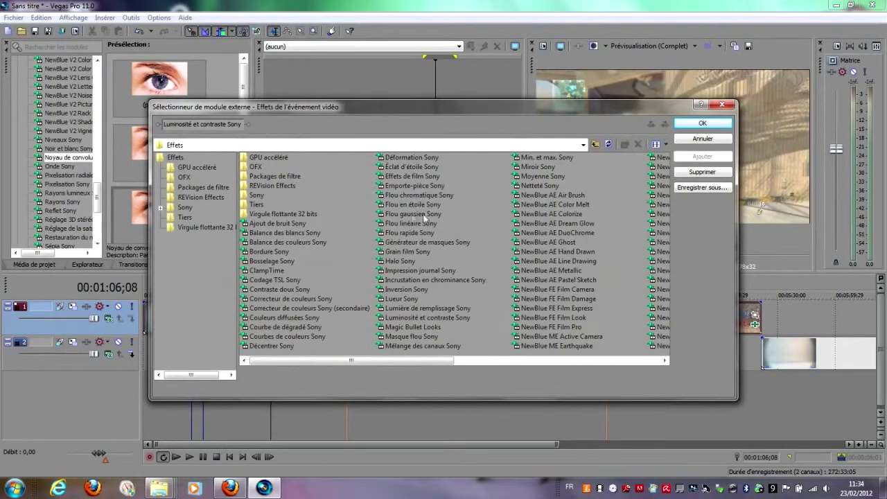
pyautogui.doubleClick(295, 299)
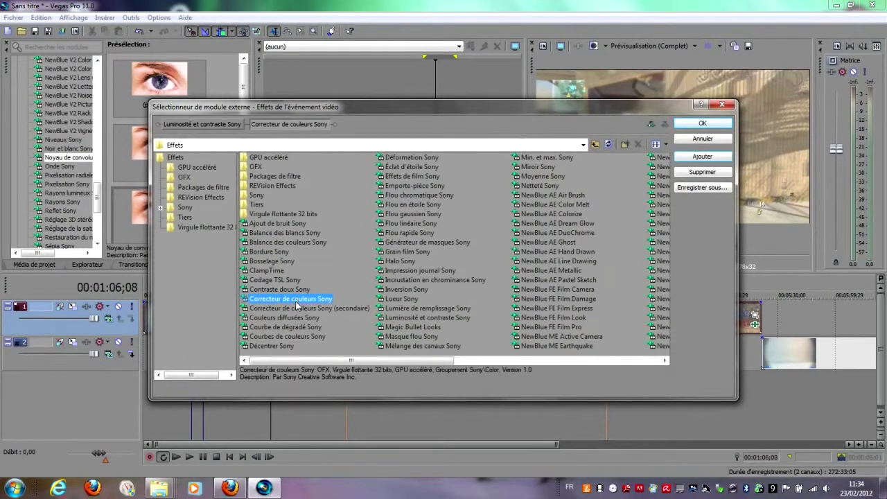
pyautogui.click(702, 124)
pyautogui.moveTo(378, 158); pyautogui.dragTo(387, 62)
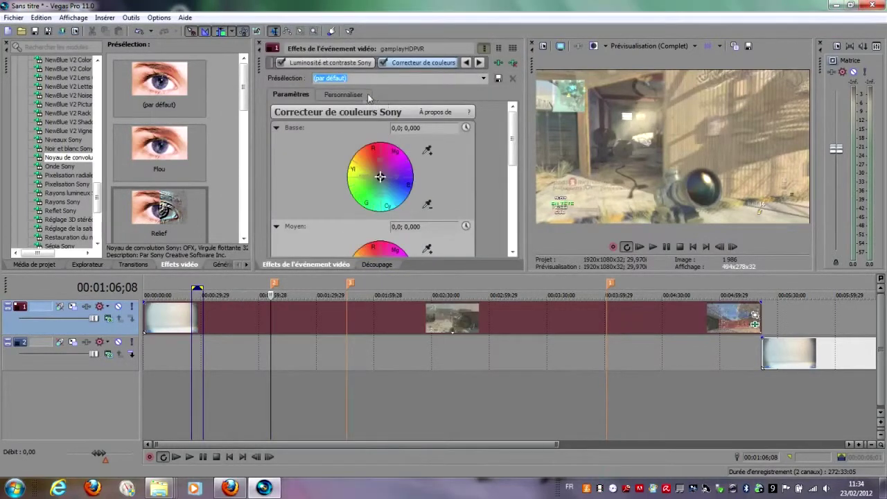
pyautogui.click(359, 95)
pyautogui.moveTo(259, 64); pyautogui.dragTo(372, 90)
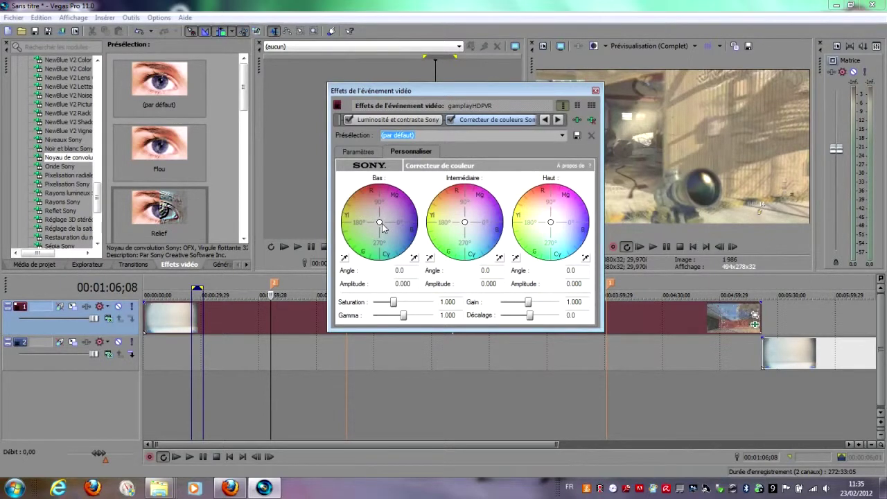
# - Shift the Bas colour wheel slightly toward red-yellow, to an angle of about 131.2 and an amplitude of about 0.165
pyautogui.moveTo(380, 225)
pyautogui.mouseDown()
pyautogui.moveTo(297, 188)
pyautogui.moveTo(374, 221)
pyautogui.moveTo(412, 254)
pyautogui.moveTo(392, 244)
pyautogui.moveTo(383, 251)
pyautogui.moveTo(372, 222)
pyautogui.mouseUp()
pyautogui.click(368, 151)
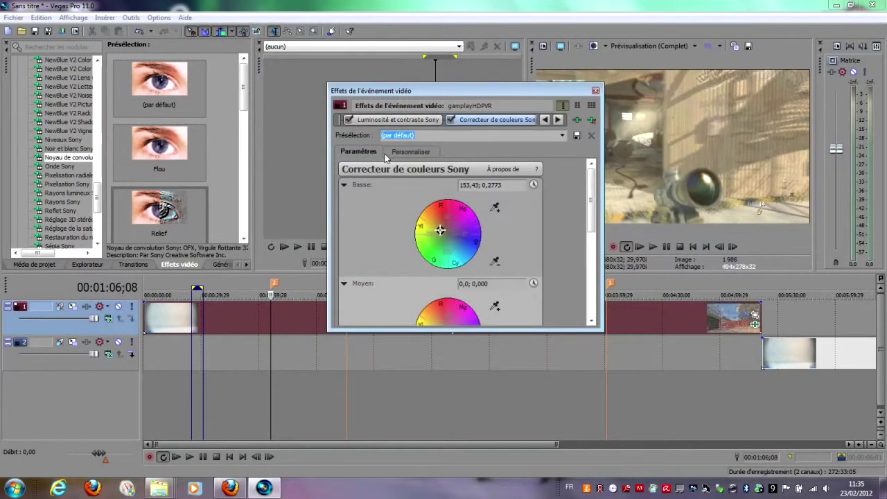
pyautogui.moveTo(440, 231); pyautogui.dragTo(443, 229)
pyautogui.click(398, 151)
pyautogui.moveTo(375, 217); pyautogui.dragTo(376, 219)
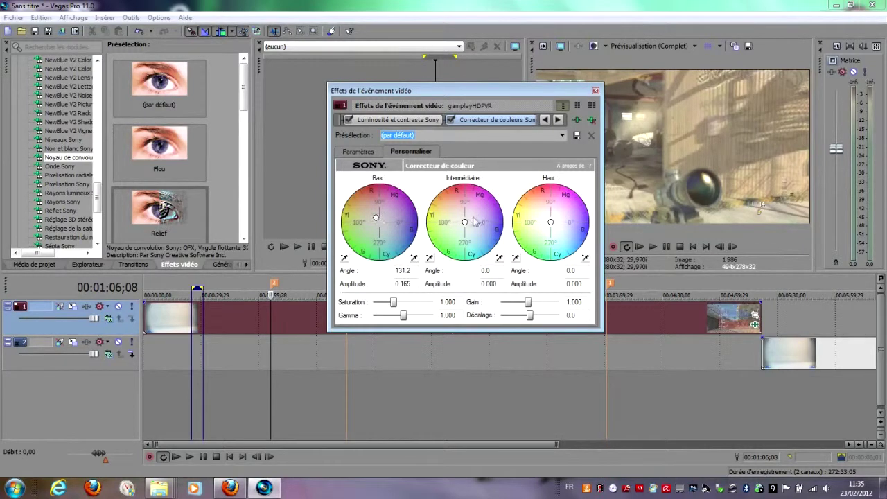
# - Shift the Intermédiaire wheel to about angle 135.0, amplitude 0.219, and the Haut wheel to about angle 158.2, amplitude 0.167
pyautogui.moveTo(465, 223)
pyautogui.mouseDown()
pyautogui.moveTo(465, 250)
pyautogui.moveTo(477, 257)
pyautogui.moveTo(490, 249)
pyautogui.moveTo(482, 215)
pyautogui.moveTo(444, 205)
pyautogui.moveTo(440, 216)
pyautogui.moveTo(471, 247)
pyautogui.moveTo(465, 225)
pyautogui.moveTo(481, 229)
pyautogui.moveTo(463, 229)
pyautogui.moveTo(481, 225)
pyautogui.moveTo(482, 206)
pyautogui.moveTo(465, 224)
pyautogui.mouseUp()
pyautogui.moveTo(463, 220)
pyautogui.mouseDown()
pyautogui.moveTo(457, 197)
pyautogui.moveTo(460, 218)
pyautogui.mouseUp()
pyautogui.moveTo(550, 222)
pyautogui.mouseDown()
pyautogui.moveTo(567, 217)
pyautogui.moveTo(544, 239)
pyautogui.moveTo(556, 238)
pyautogui.moveTo(550, 234)
pyautogui.moveTo(558, 225)
pyautogui.moveTo(547, 226)
pyautogui.moveTo(561, 222)
pyautogui.moveTo(547, 226)
pyautogui.mouseUp()
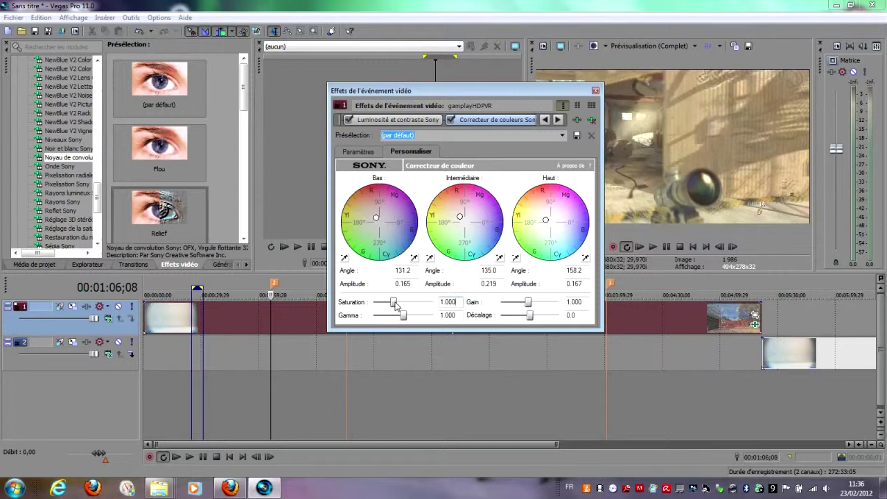
# - Set the colour corrector's Saturation to 1.200
pyautogui.moveTo(395, 303); pyautogui.dragTo(400, 306)
pyautogui.click(447, 303)
pyautogui.write('1.200')
# - Set the colour corrector's Gamma to 0.850
pyautogui.click(456, 316)
pyautogui.moveTo(405, 317); pyautogui.dragTo(400, 317)
pyautogui.doubleClick(450, 316)
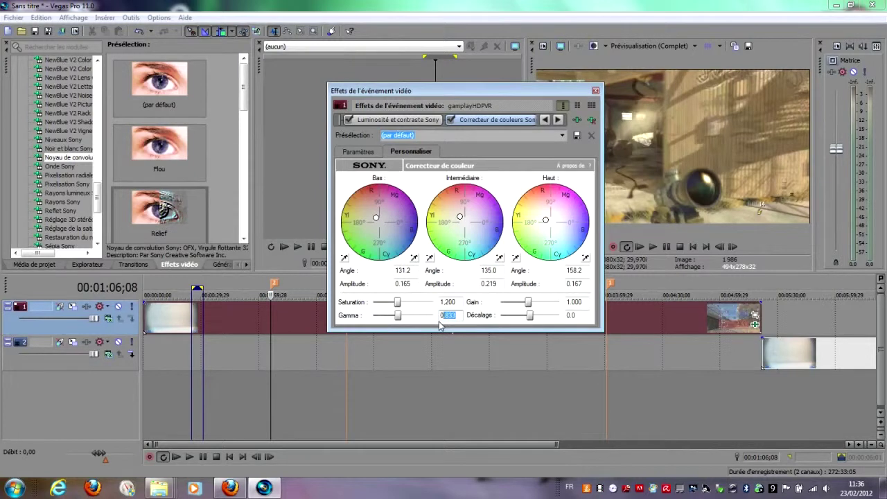
pyautogui.press('BackSpace')
pyautogui.write('0.850')
pyautogui.press('Return')
# - Set the colour corrector's Gain to 0.900
pyautogui.click(579, 303)
pyautogui.moveTo(531, 304); pyautogui.dragTo(524, 303)
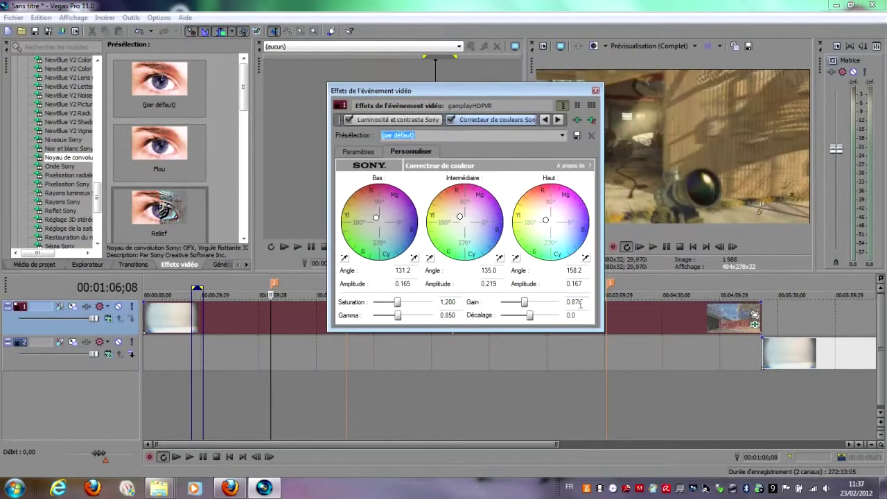
pyautogui.doubleClick(580, 303)
pyautogui.write('0.900')
pyautogui.press('Tab')
# - Set the colour corrector's Décalage to -2
pyautogui.moveTo(529, 317); pyautogui.dragTo(529, 317)
pyautogui.click(565, 316)
pyautogui.write('-2')
pyautogui.press('BackSpace')
pyautogui.press('BackSpace')
pyautogui.write('-2')
# - Compare the picture with Correcteur de couleurs Sony switched off and on
pyautogui.click(451, 120)
pyautogui.click(450, 120)
pyautogui.click(451, 120)
pyautogui.click(451, 120)
# - Name the Correcteur de couleurs Sony preset color_correction_map_desert, keeping the effects window clear of the preview
pyautogui.moveTo(495, 96); pyautogui.dragTo(347, 163)
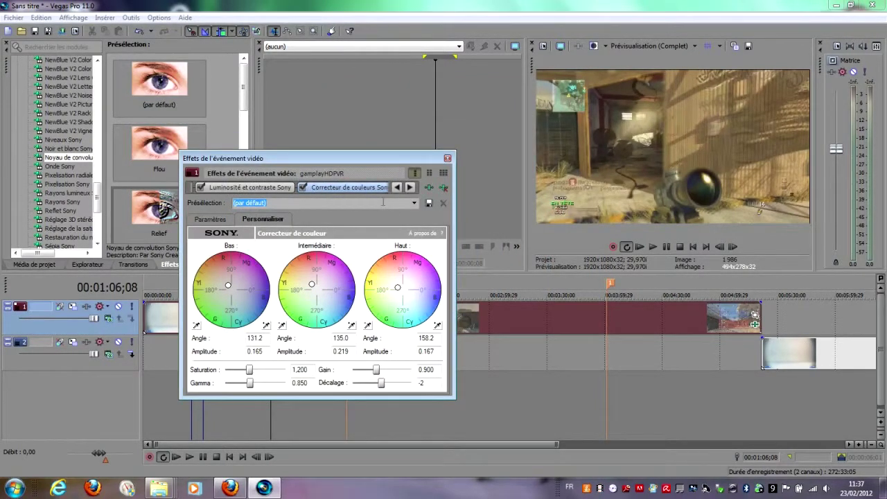
pyautogui.click(340, 337)
pyautogui.write('0ci')
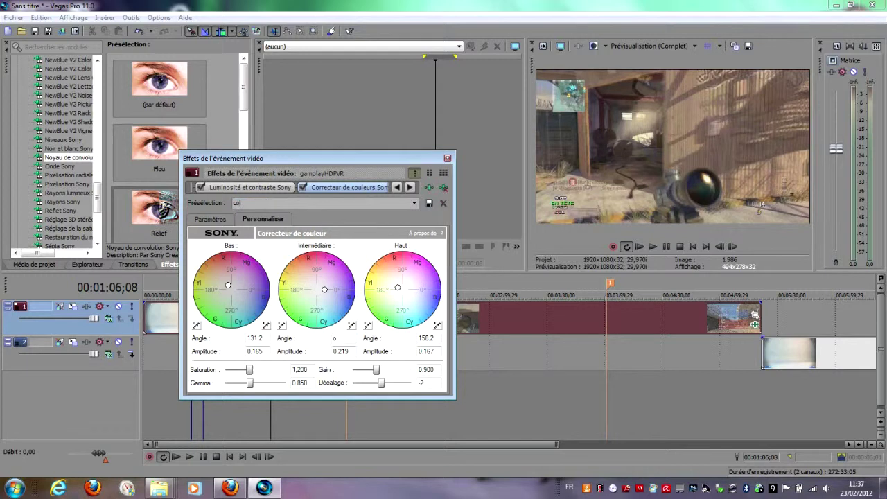
pyautogui.write('lor_correction_map_desert')
# - Save the Luminosité et contraste Sony settings as a preset named contrast
pyautogui.click(264, 188)
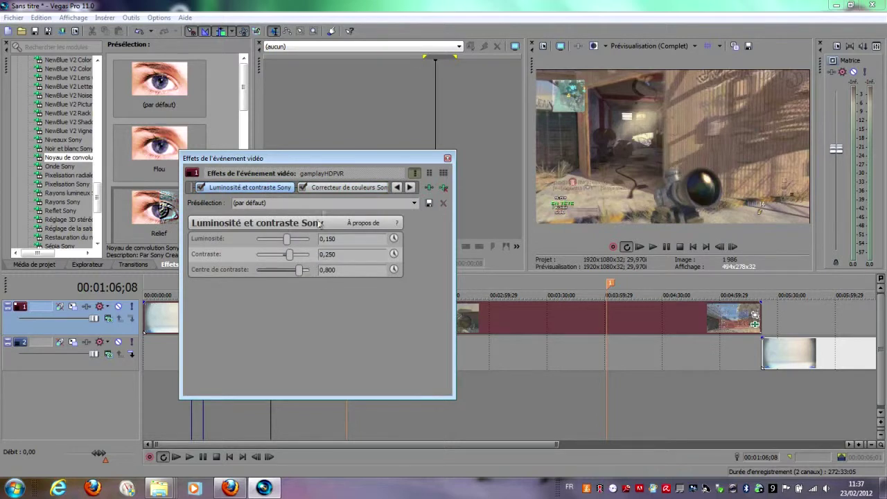
pyautogui.click(362, 203)
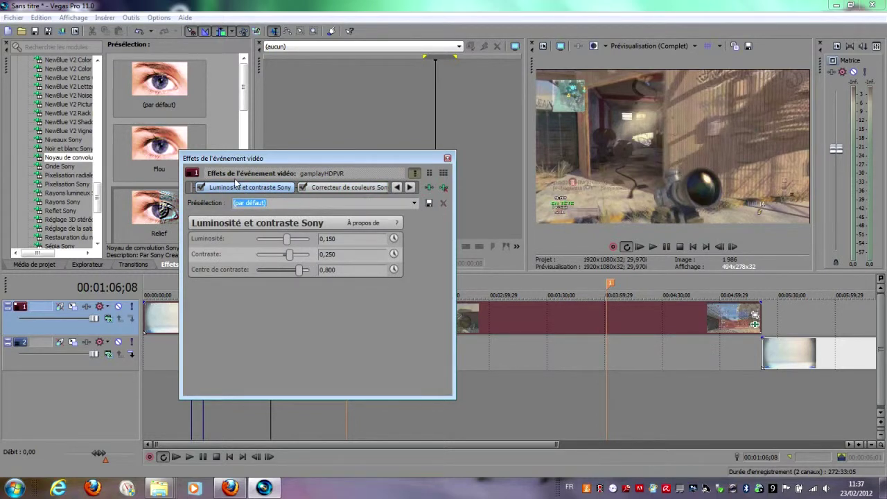
pyautogui.write('contrast')
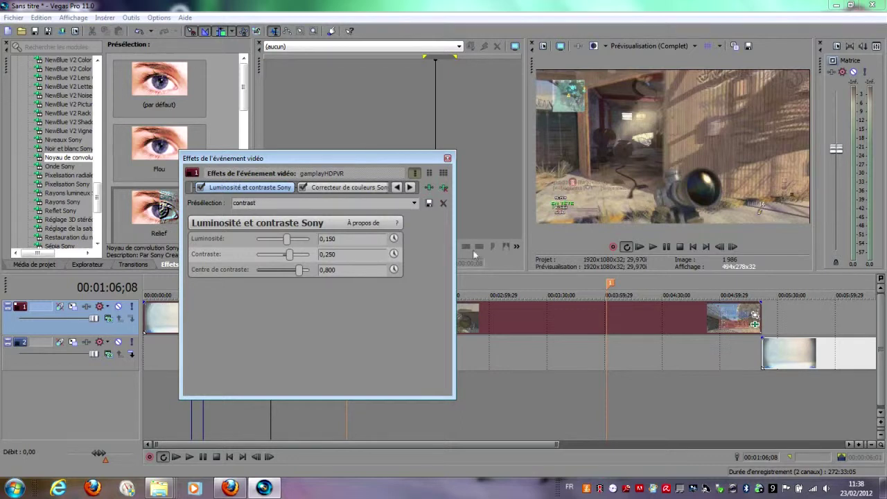
pyautogui.click(430, 203)
# - Return to Correcteur de couleurs Sony and set its Saturation to 1.2 again
pyautogui.click(361, 187)
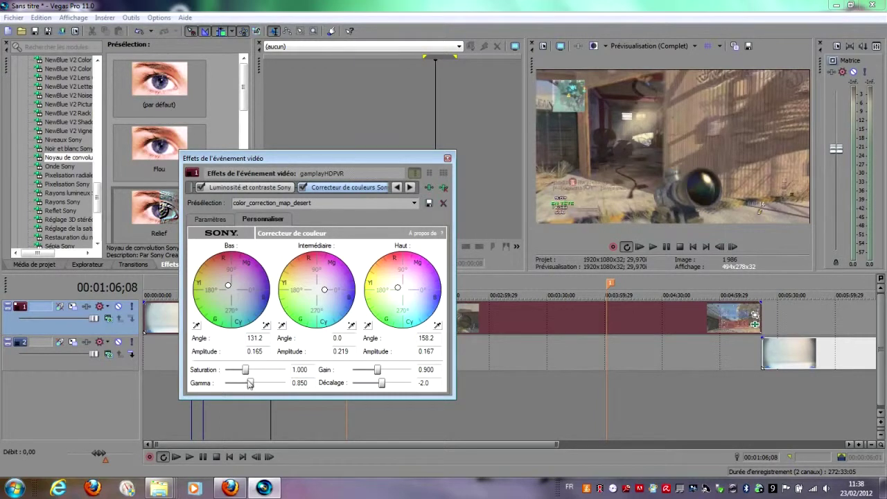
pyautogui.moveTo(246, 372); pyautogui.dragTo(249, 375)
pyautogui.write('1.2')
pyautogui.press('Return')
pyautogui.click(308, 370)
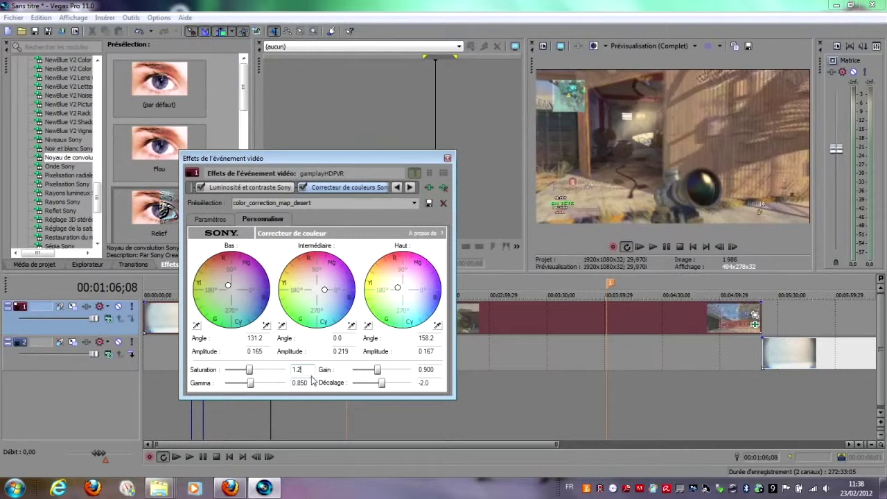
# - Compare the picture with both effects switched off and on, and shift the Intermédiaire colour toward its wheel's centre
pyautogui.click(303, 188)
pyautogui.click(303, 188)
pyautogui.click(303, 189)
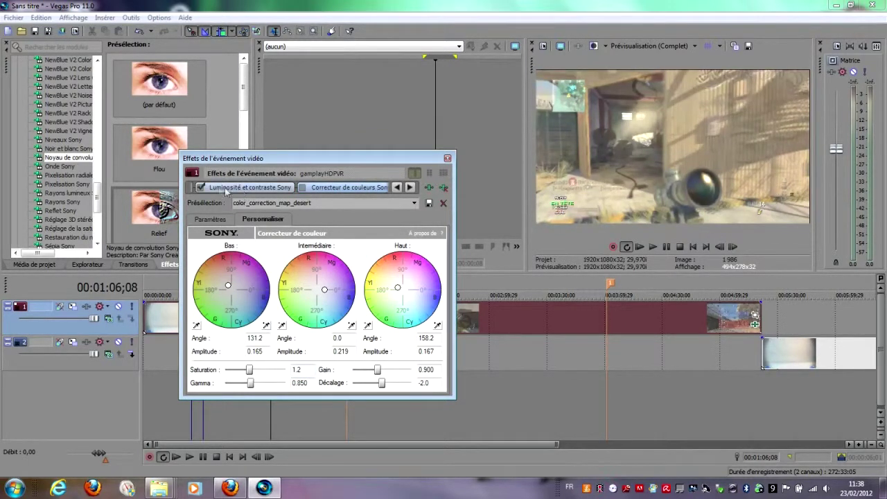
pyautogui.click(201, 188)
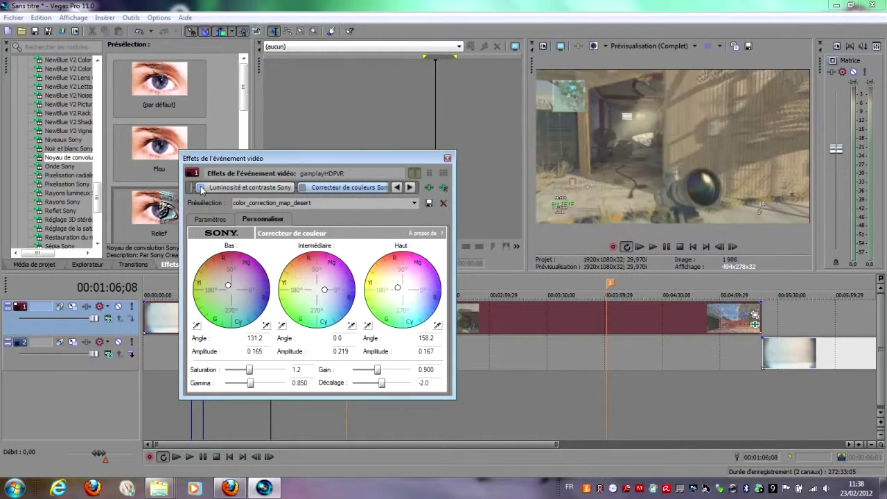
pyautogui.click(201, 188)
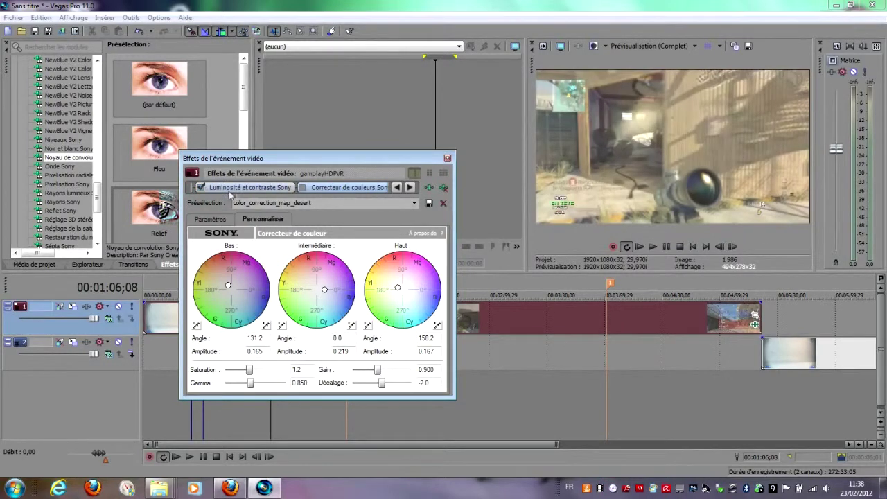
pyautogui.click(301, 189)
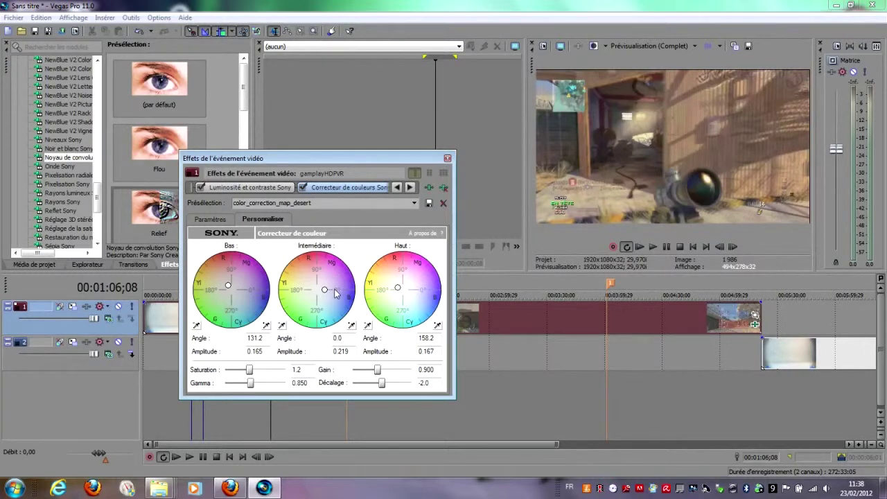
pyautogui.moveTo(329, 291)
pyautogui.mouseDown()
pyautogui.moveTo(313, 289)
pyautogui.moveTo(320, 303)
pyautogui.moveTo(309, 295)
pyautogui.moveTo(319, 291)
pyautogui.mouseUp()
# - Add the Netteté Sony effect to the clip's effect chain
pyautogui.click(429, 188)
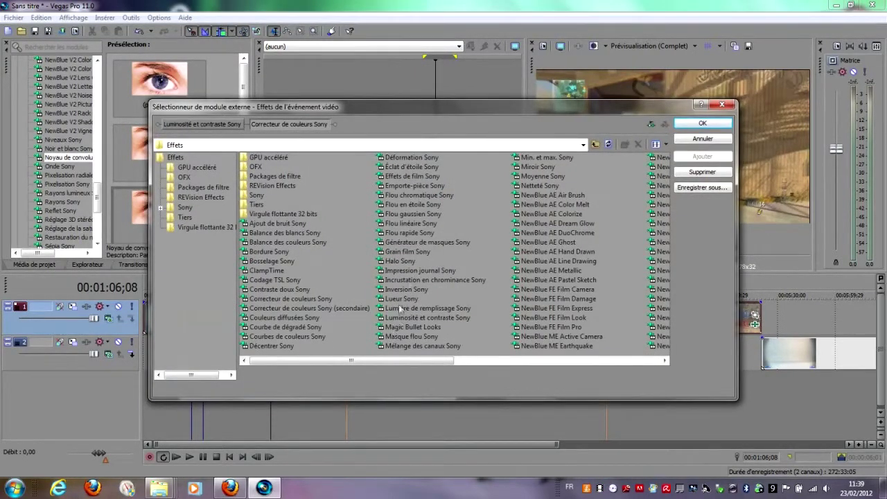
pyautogui.doubleClick(540, 186)
pyautogui.click(702, 123)
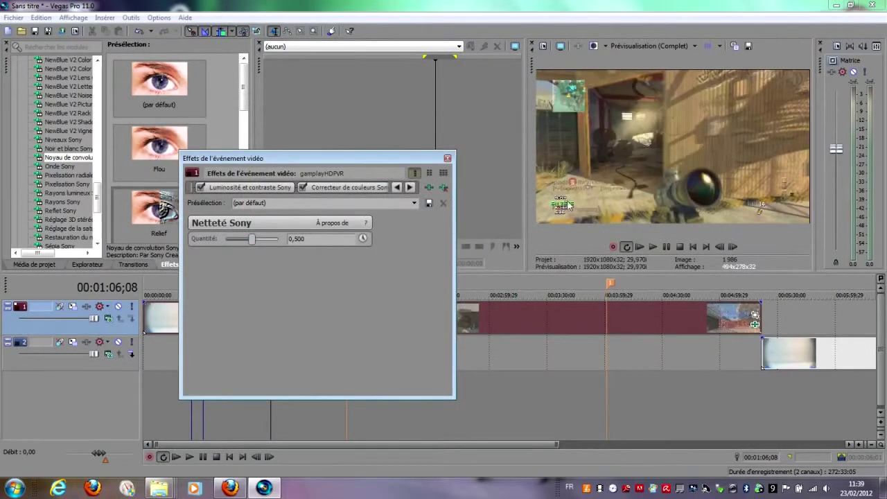
# - Set the Quantité of Netteté Sony to 0,540, check the effect in the chain and close the effects window
pyautogui.click(302, 238)
pyautogui.write('0')
pyautogui.write(',540')
pyautogui.press('Return')
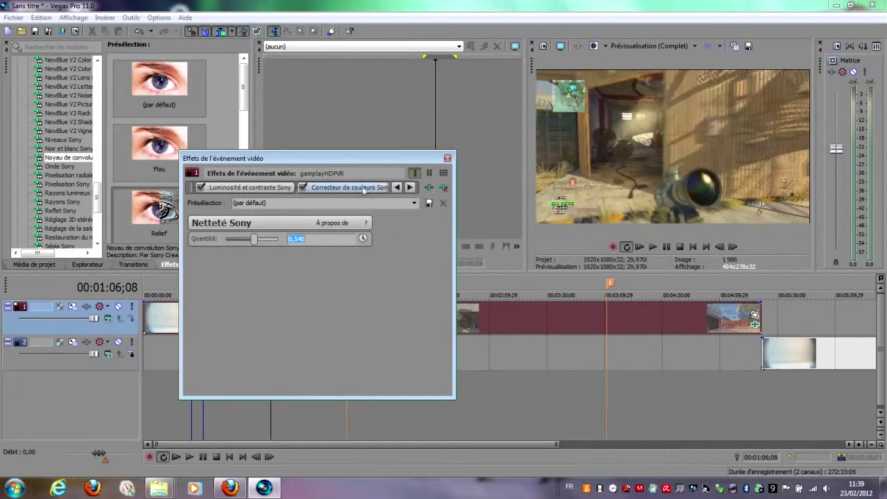
pyautogui.click(410, 188)
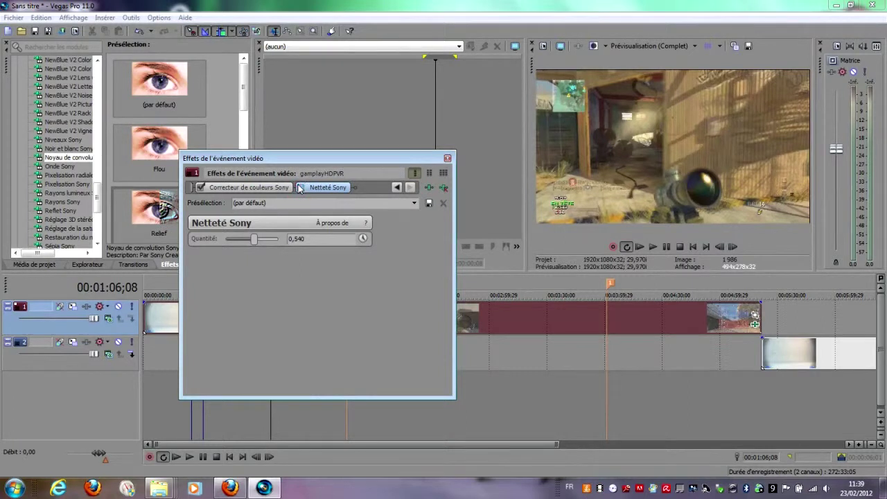
pyautogui.click(447, 158)
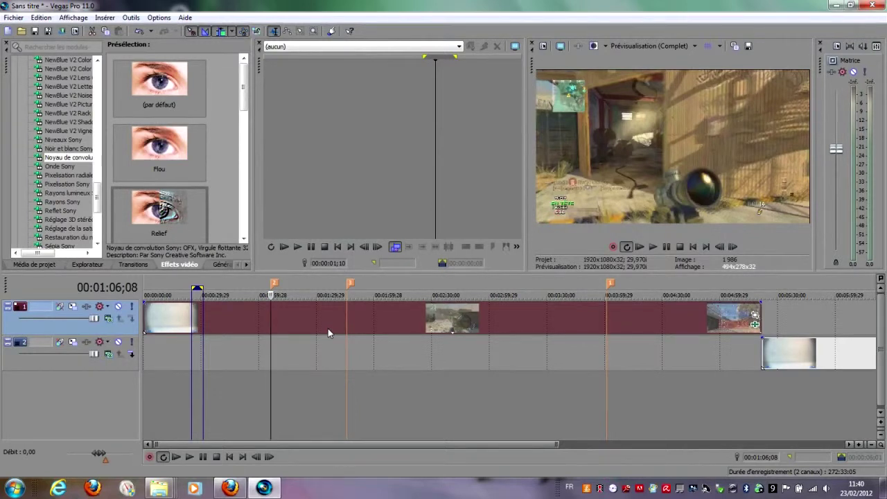
# - Preview the corrected track 1 clip at several frames, ending at marker 1
pyautogui.click(710, 322)
pyautogui.click(618, 317)
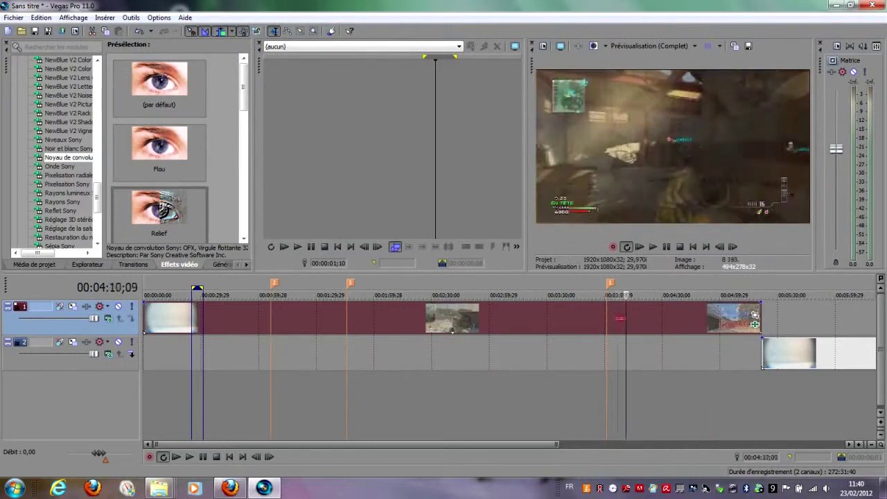
pyautogui.click(608, 317)
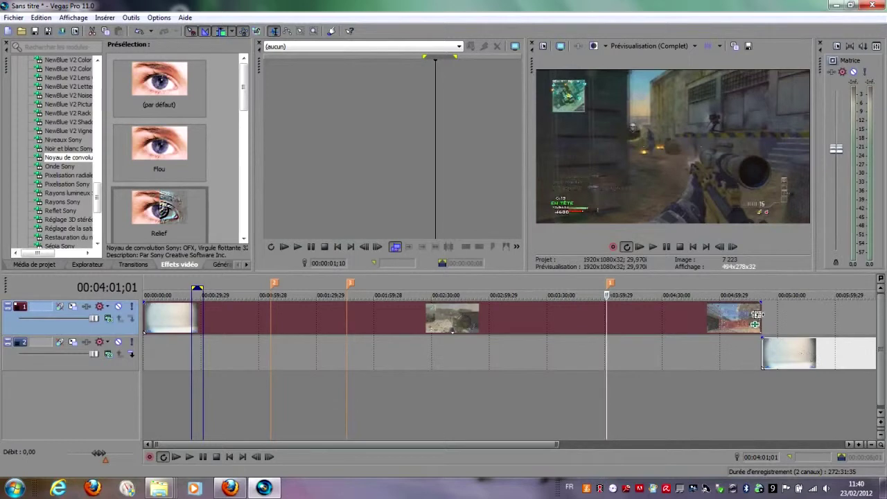
# - Move the track 2 clip earlier so it starts shortly after marker 1 and overlaps the end of the track 1 clip
pyautogui.moveTo(849, 365); pyautogui.dragTo(708, 363)
pyautogui.scroll(-3, 708, 363)
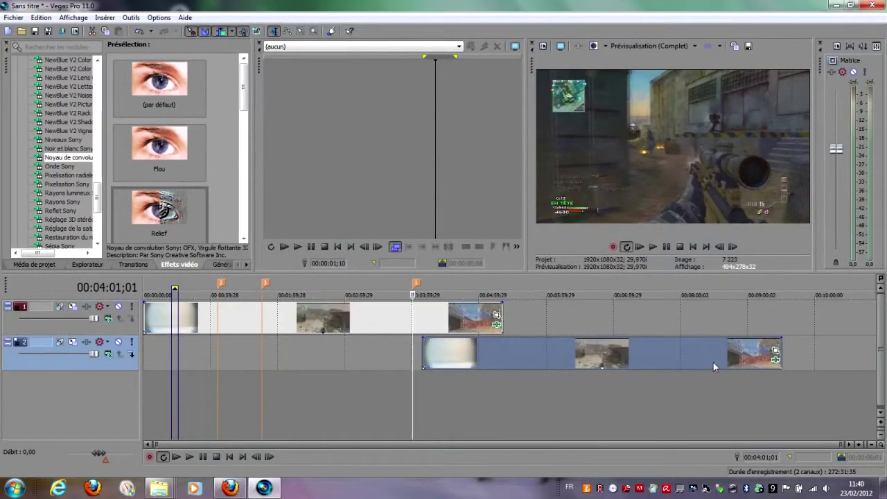
# - Remove all video effects from the track 2 clip, including Correcteur de couleurs Sony and Luminosité et contraste Sony, and close its effects window
pyautogui.click(776, 360)
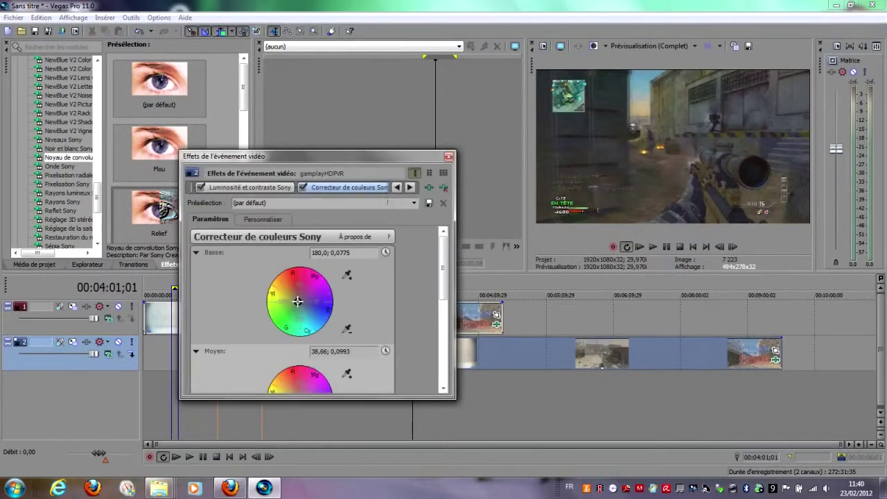
pyautogui.click(443, 187)
pyautogui.click(444, 187)
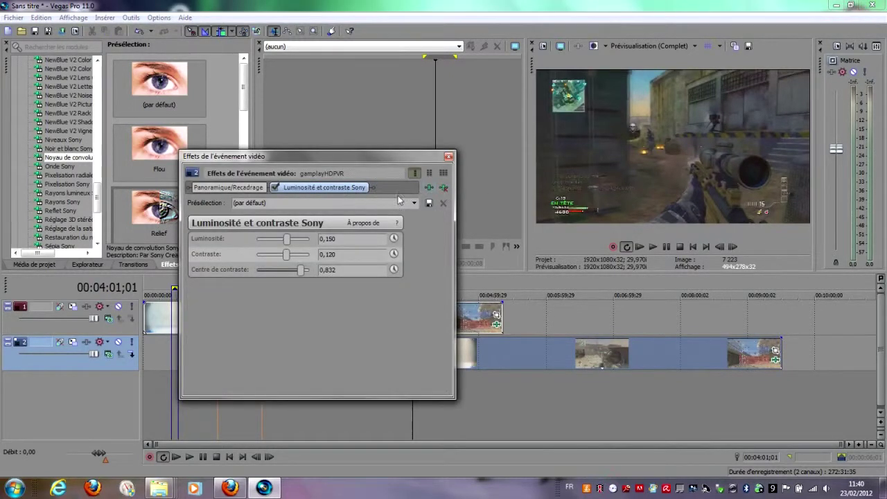
pyautogui.click(444, 187)
pyautogui.click(449, 156)
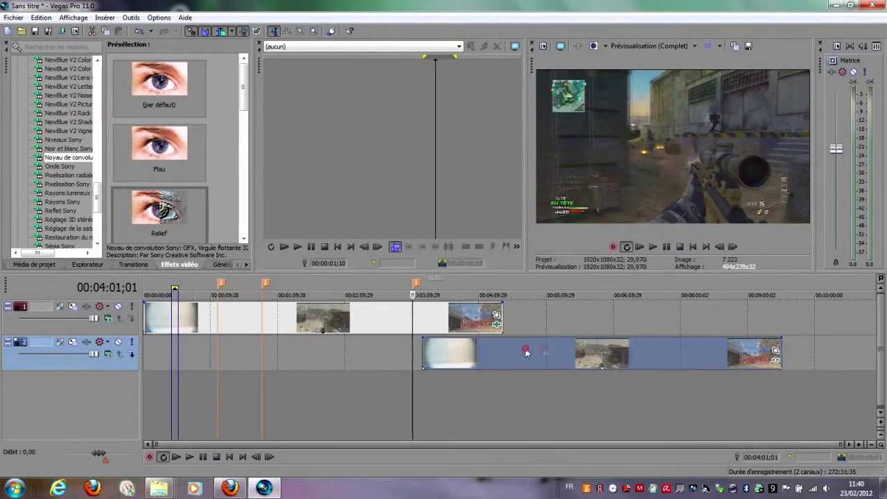
# - Swap the two clips between tracks, placing the corrected one on track 2, align both at the timeline start, and turn off loop playback
pyautogui.moveTo(526, 353); pyautogui.dragTo(639, 351)
pyautogui.moveTo(342, 334); pyautogui.dragTo(331, 353)
pyautogui.click(580, 347)
pyautogui.moveTo(580, 346)
pyautogui.mouseDown()
pyautogui.moveTo(448, 301)
pyautogui.moveTo(251, 303)
pyautogui.moveTo(154, 322)
pyautogui.mouseUp()
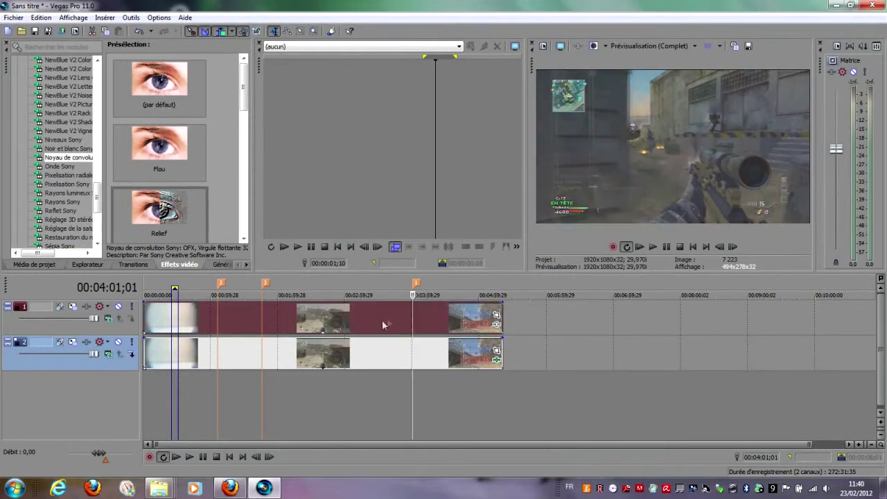
pyautogui.click(165, 457)
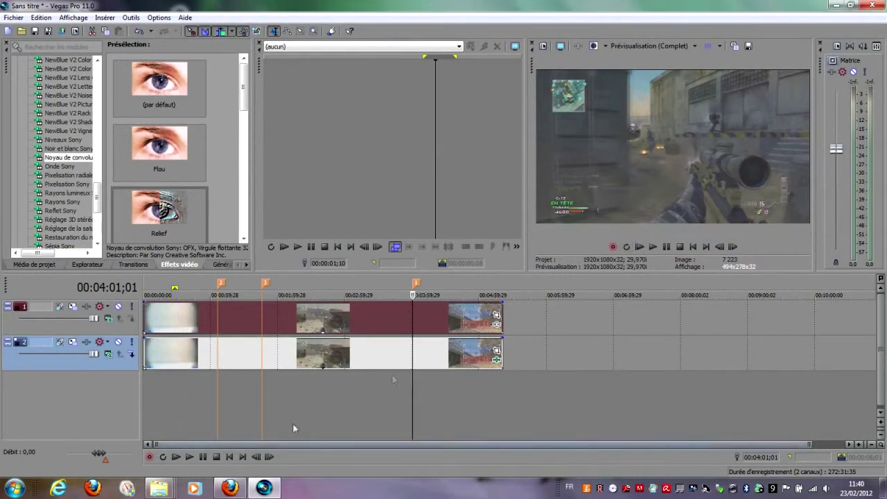
# - Delete the uncorrected clip from track 1 and remove the empty track, keeping only the corrected clip's track
pyautogui.scroll(3, 499, 340)
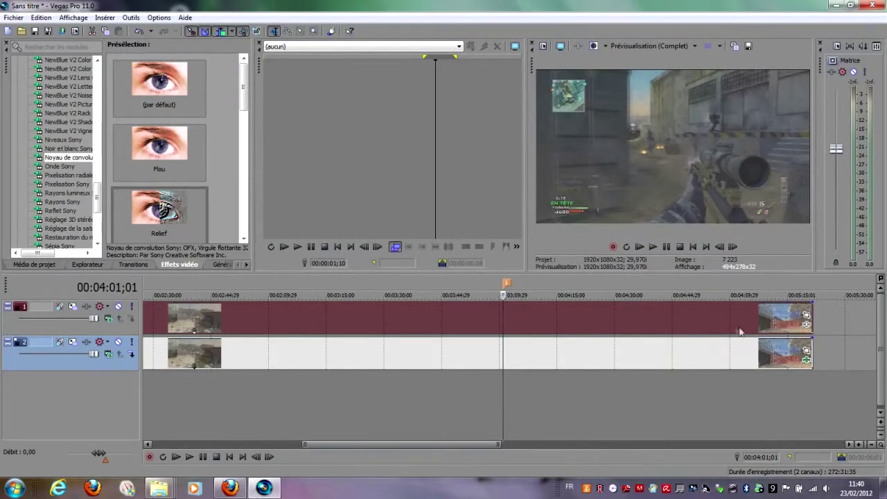
pyautogui.click(120, 307)
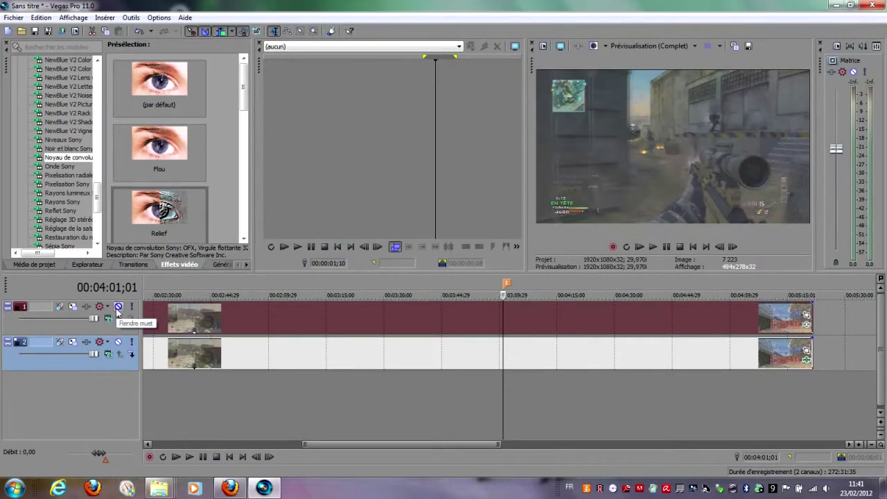
pyautogui.press('Delete')
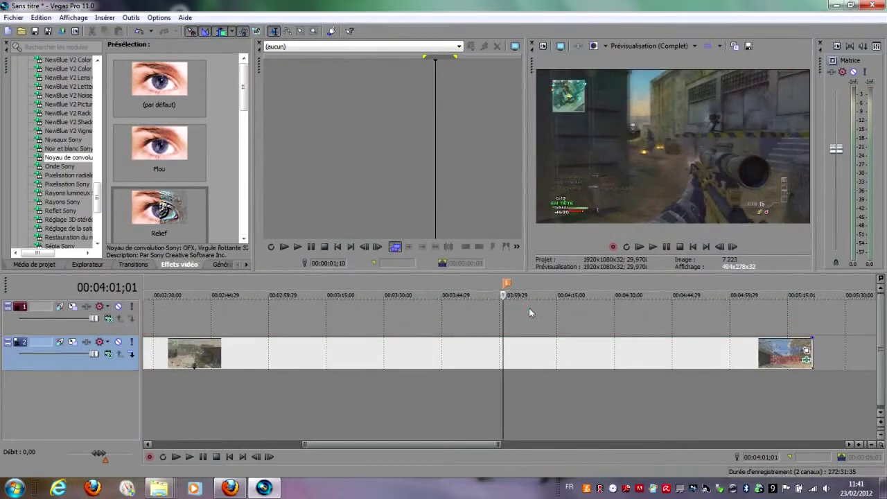
pyautogui.rightClick(529, 308)
pyautogui.click(582, 355)
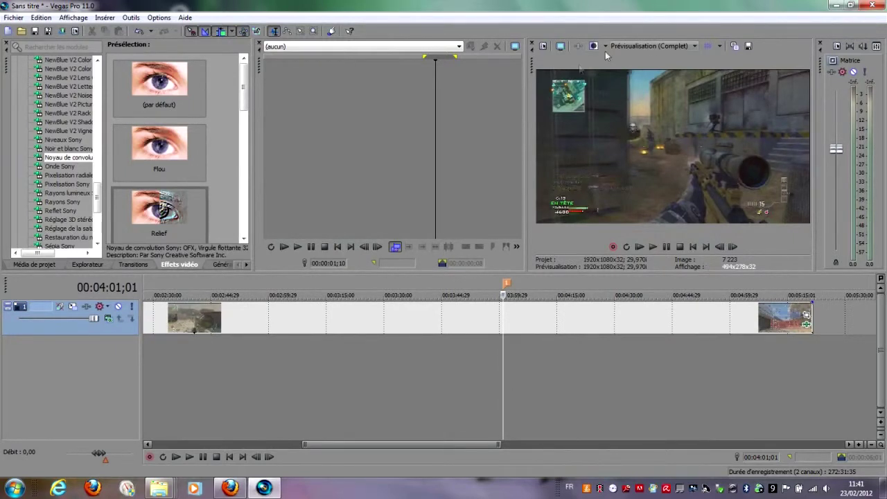
# - Set the project properties to the HDV 720-25p (1280x720; 25,000 ips) model with field order Aucun (analyse progressive)
pyautogui.click(543, 47)
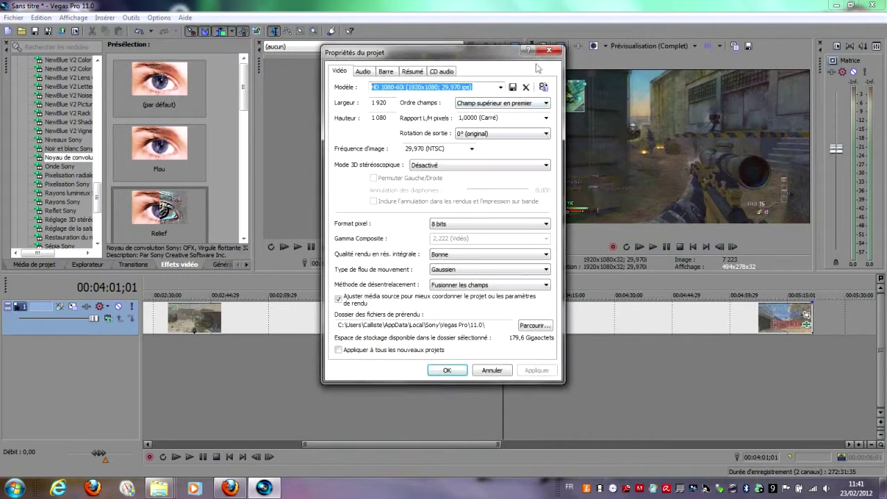
pyautogui.click(483, 87)
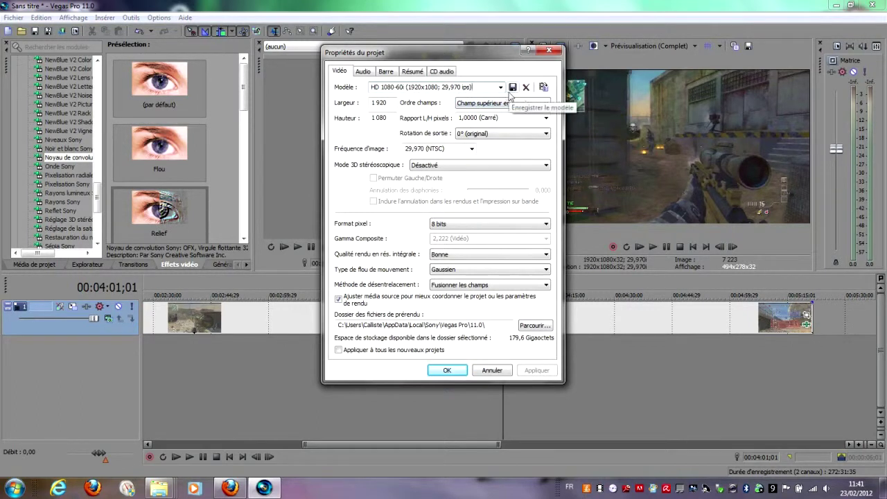
pyautogui.click(501, 88)
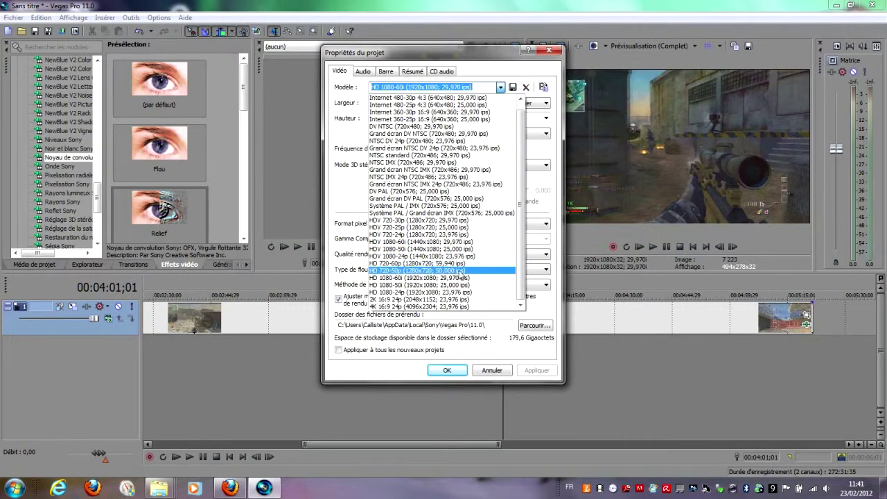
pyautogui.click(463, 230)
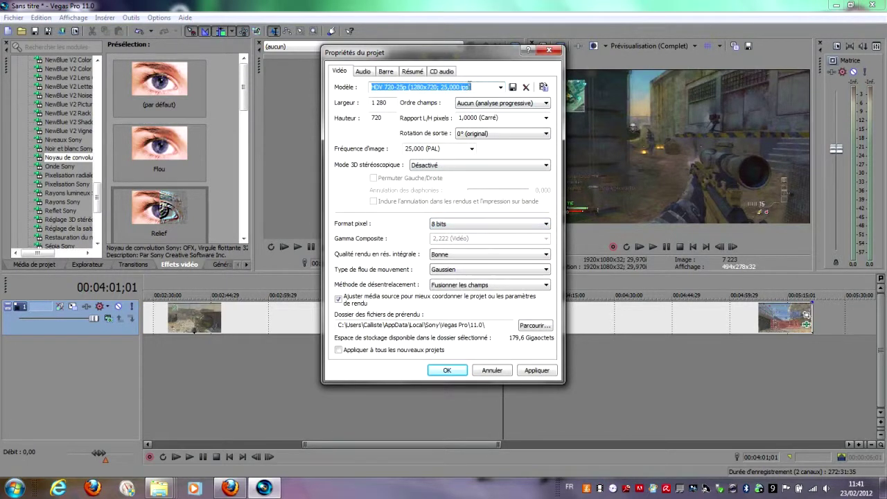
pyautogui.click(484, 86)
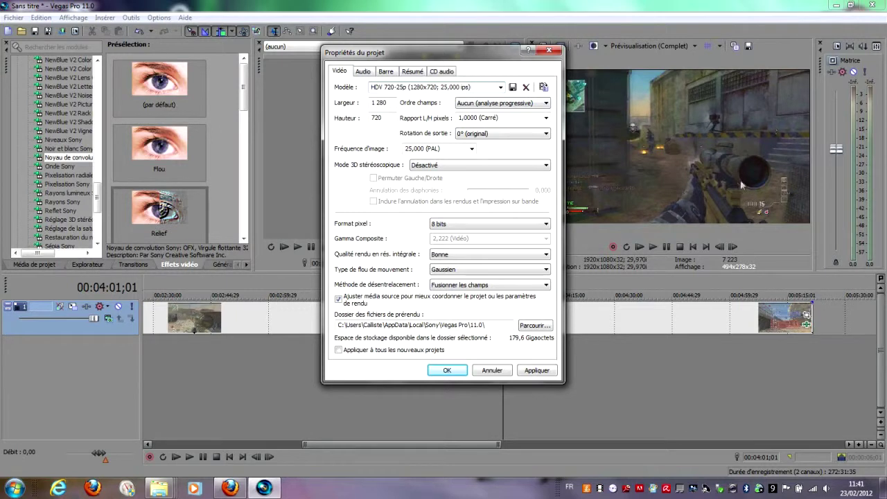
pyautogui.click(465, 104)
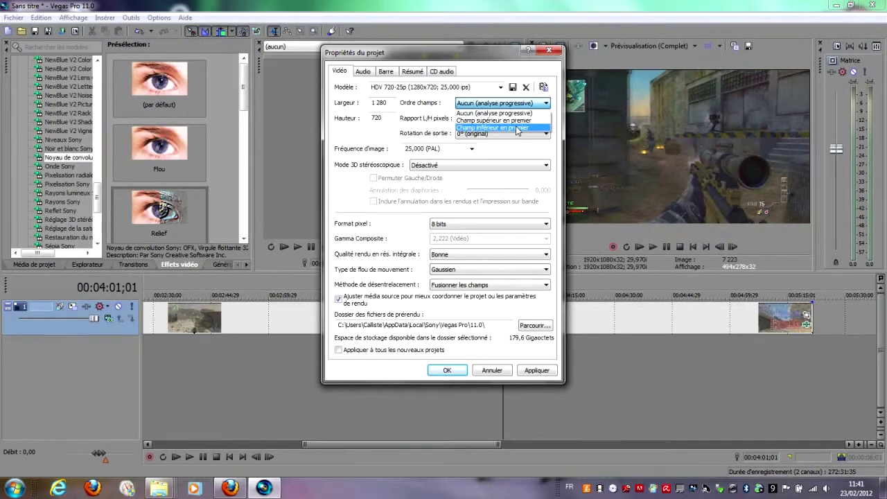
pyautogui.click(488, 113)
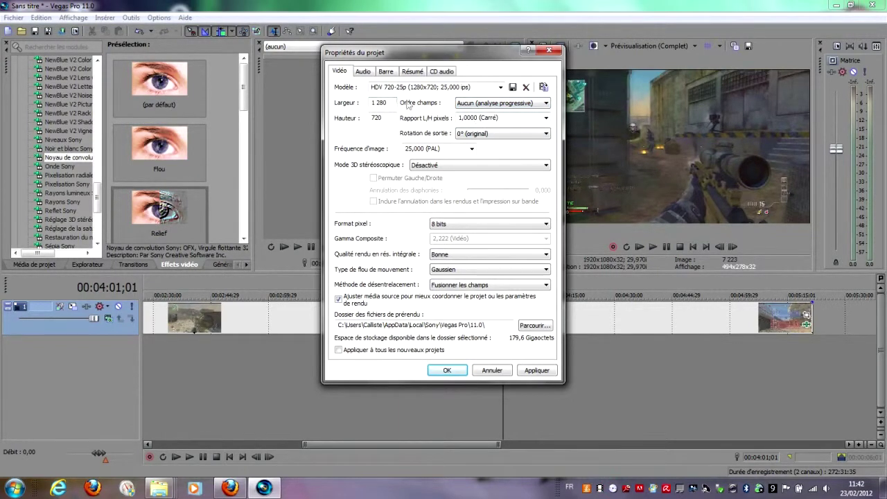
# - Set the full-resolution render quality to Optimisée, apply the properties to all new projects, and confirm the project properties
pyautogui.click(390, 102)
pyautogui.click(390, 118)
pyautogui.click(472, 269)
pyautogui.click(468, 276)
pyautogui.click(471, 255)
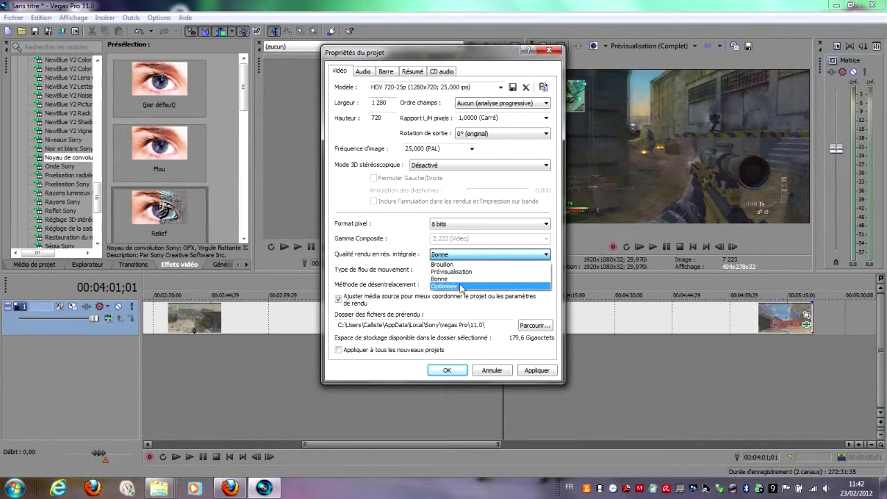
pyautogui.click(461, 286)
pyautogui.click(372, 350)
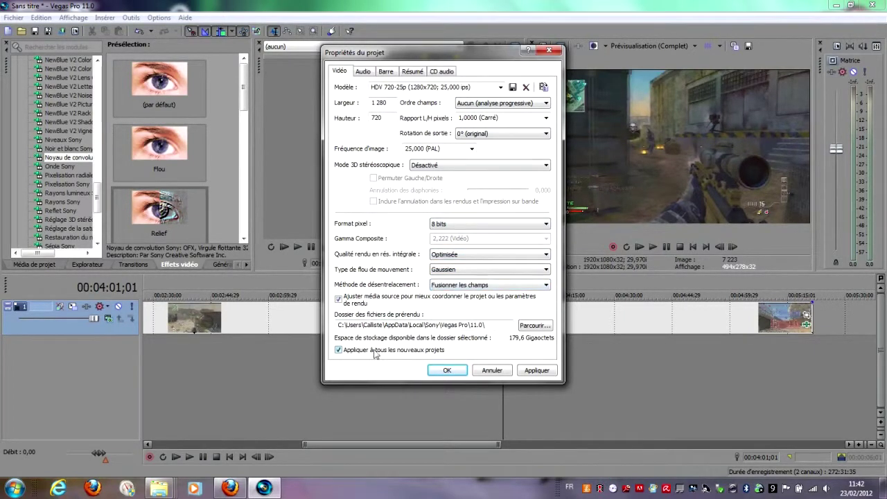
pyautogui.click(447, 370)
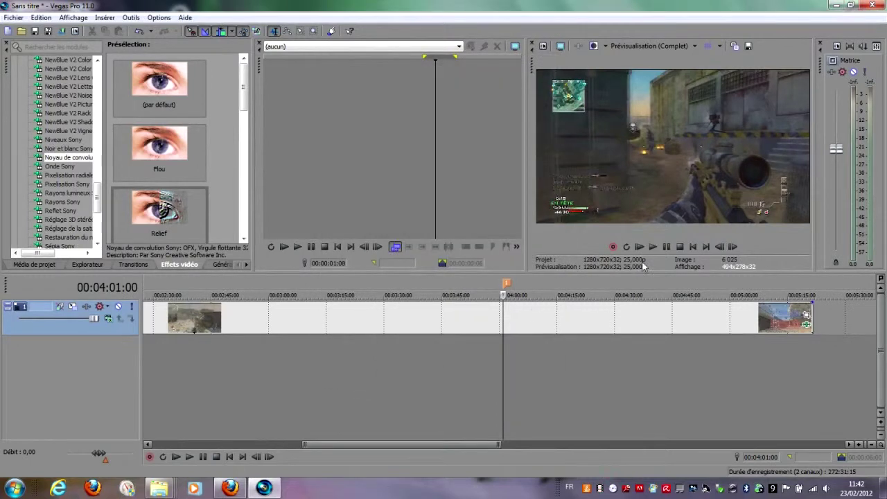
# - Play the corrected clip in two short passages from marker 1 to check the preview
pyautogui.click(653, 247)
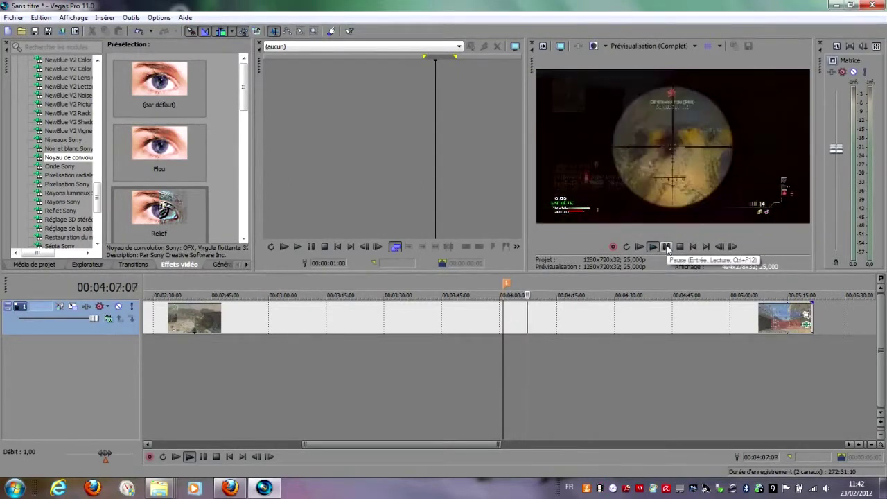
pyautogui.click(666, 247)
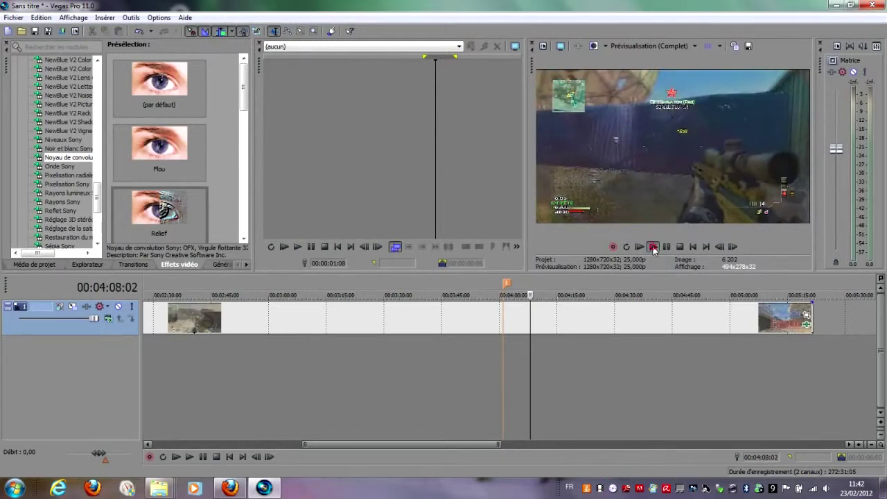
pyautogui.click(653, 247)
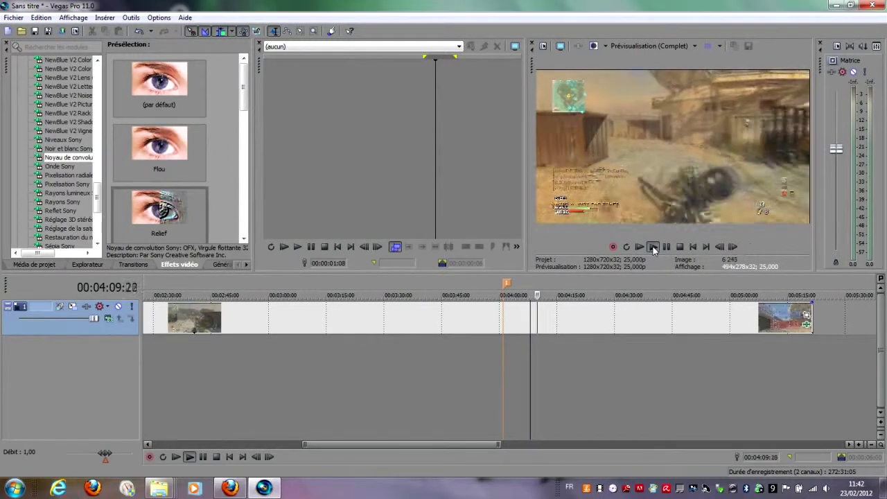
pyautogui.click(667, 246)
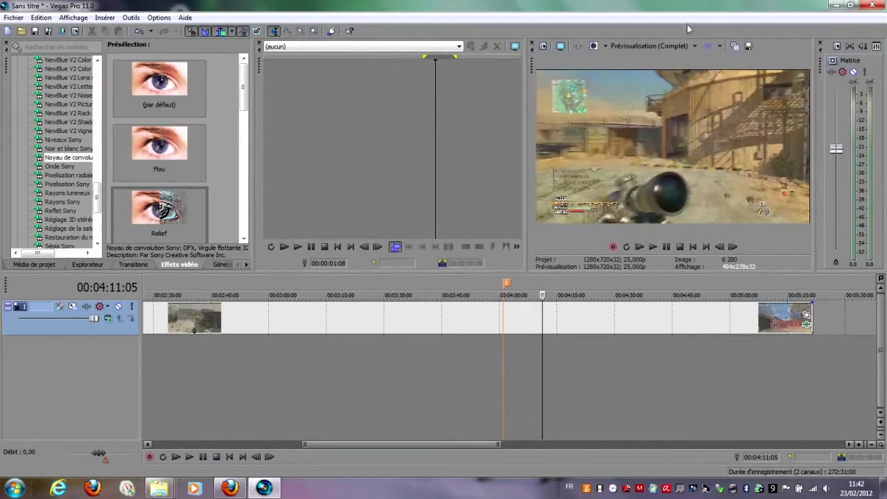
# - Set the preview quality to Optimisée (Complet) and play a short passage of the clip from around 00:04:09
pyautogui.click(681, 47)
pyautogui.moveTo(648, 92)
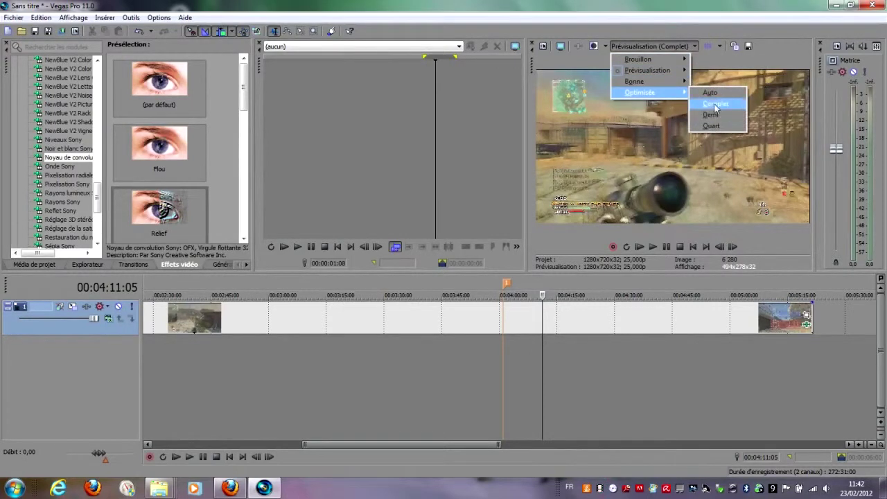
pyautogui.click(716, 104)
pyautogui.click(533, 319)
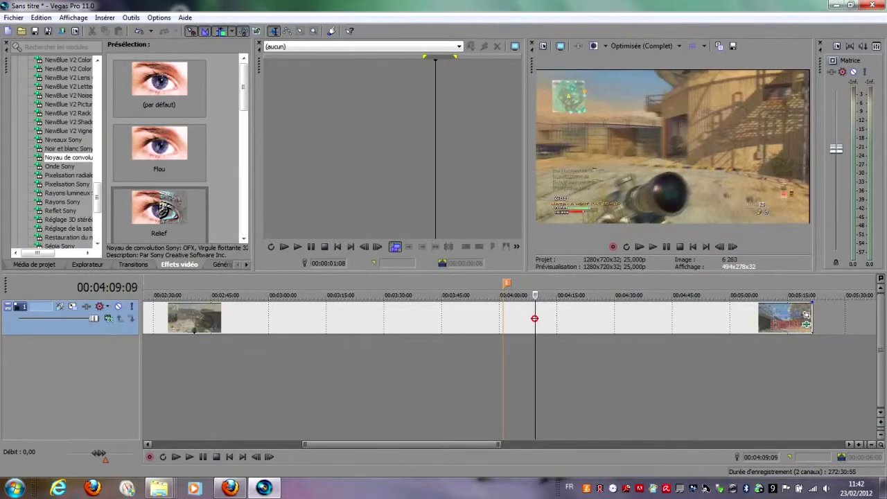
pyautogui.click(654, 247)
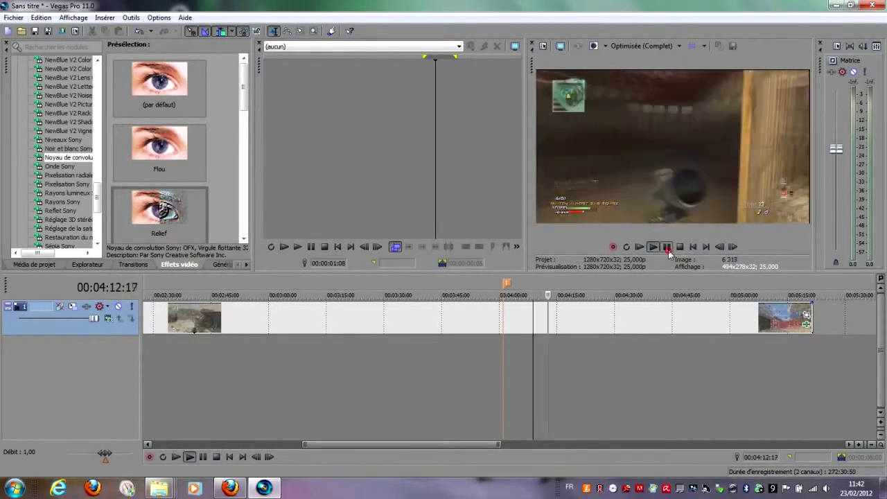
pyautogui.click(666, 247)
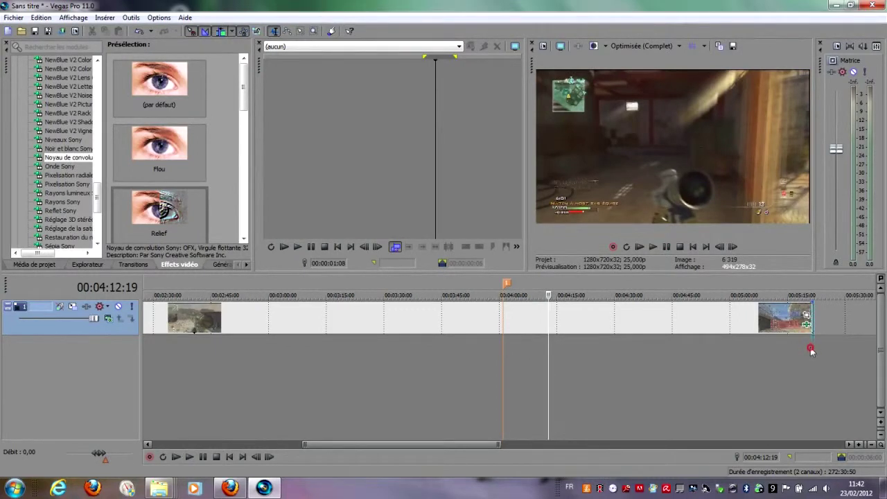
# - Define a time selection covering the whole clip, from 00:00:00:00 to its end
pyautogui.moveTo(811, 350); pyautogui.dragTo(142, 362)
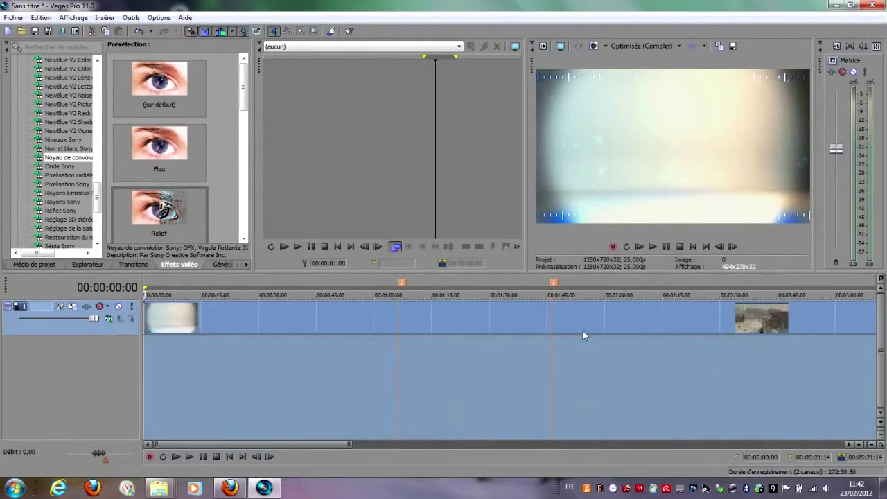
pyautogui.click(471, 338)
pyautogui.scroll(-4, 282, 409)
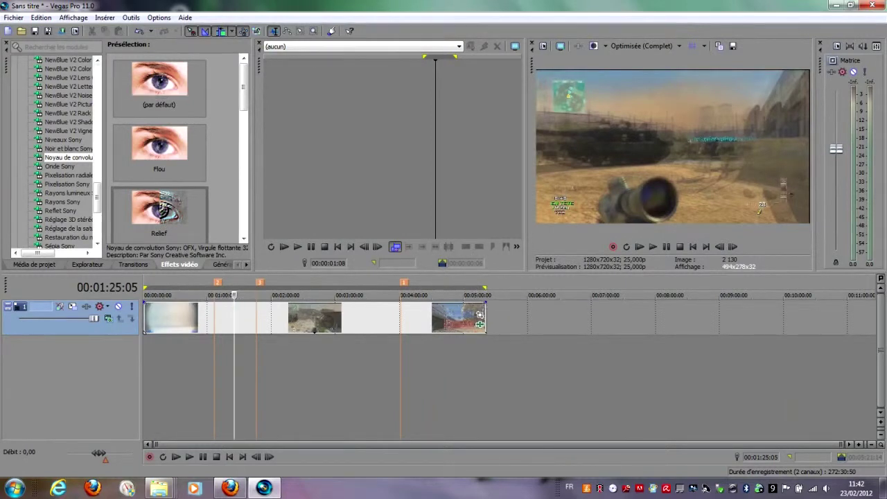
# - Open the Rendre en tant que dialog and expand the Sony AVC/MVC (*.mp4;*.m2ts;*.avc) format
pyautogui.click(63, 31)
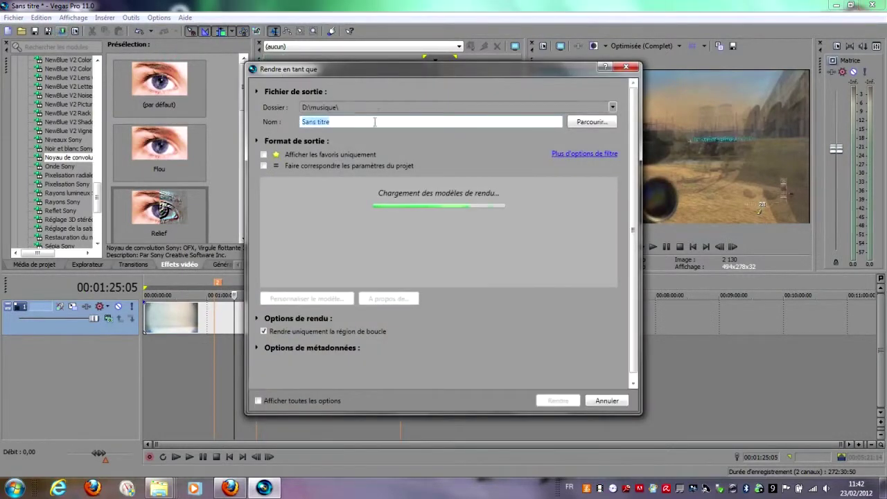
pyautogui.click(299, 123)
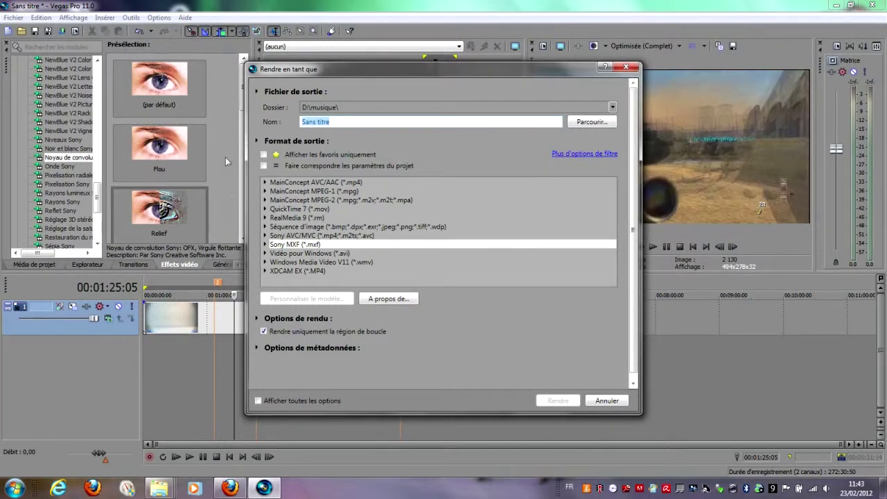
pyautogui.click(317, 237)
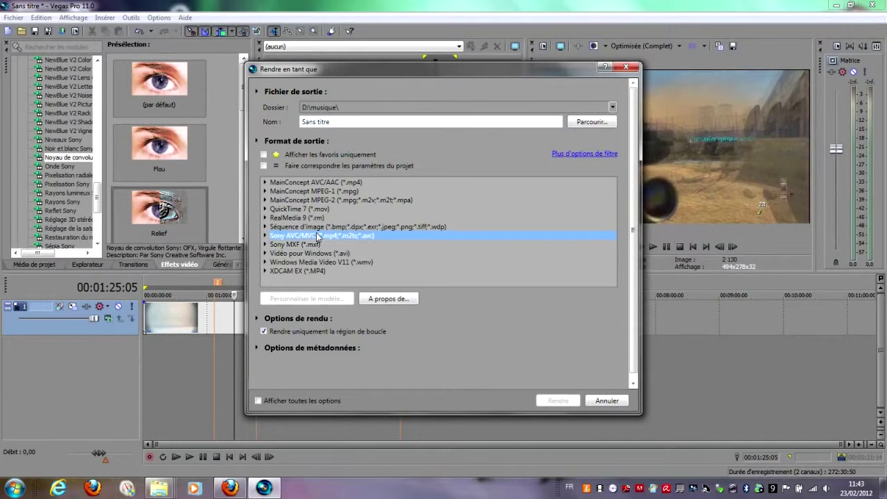
pyautogui.click(265, 237)
# - Examine the render templates available under the Sony AVC/MVC format
pyautogui.scroll(-2, 593, 223)
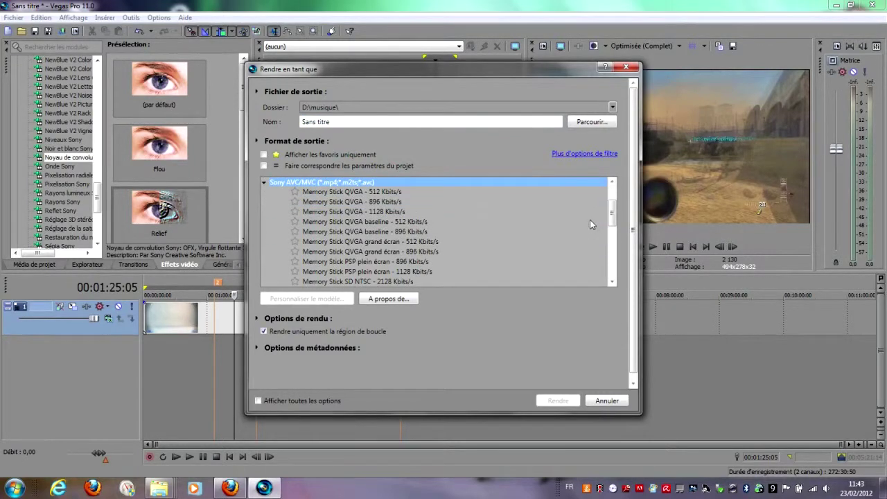
pyautogui.scroll(-5, 552, 207)
pyautogui.scroll(3, 451, 210)
pyautogui.scroll(-6, 453, 209)
pyautogui.scroll(8, 448, 220)
pyautogui.scroll(-1, 449, 220)
pyautogui.scroll(-2, 449, 219)
pyautogui.scroll(-1, 439, 235)
pyautogui.scroll(-5, 386, 236)
pyautogui.scroll(6, 387, 236)
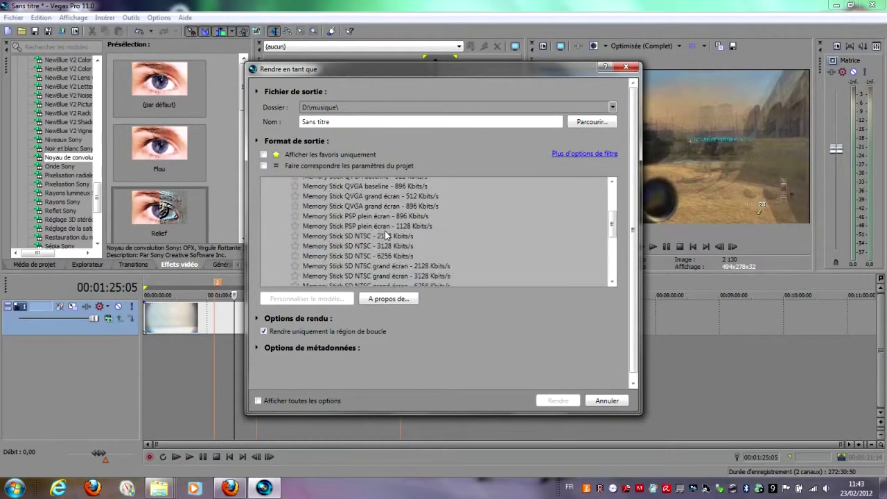
pyautogui.scroll(2, 384, 231)
pyautogui.scroll(-3, 419, 255)
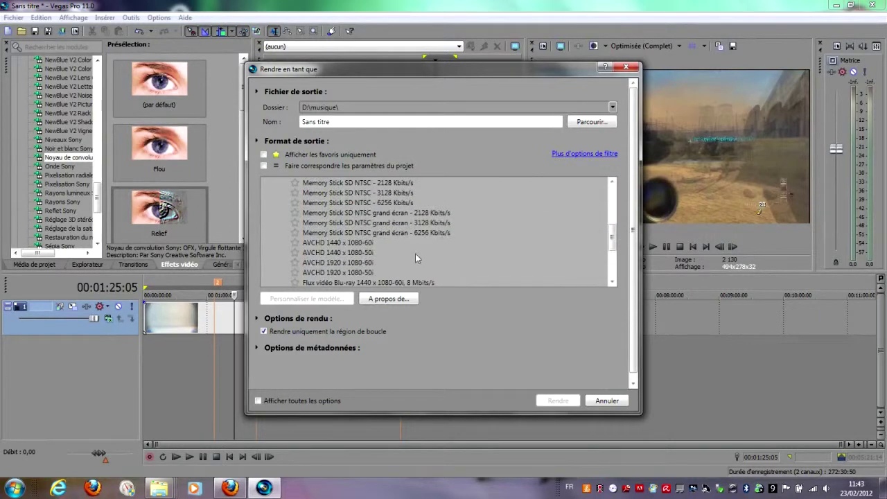
pyautogui.scroll(-1, 351, 272)
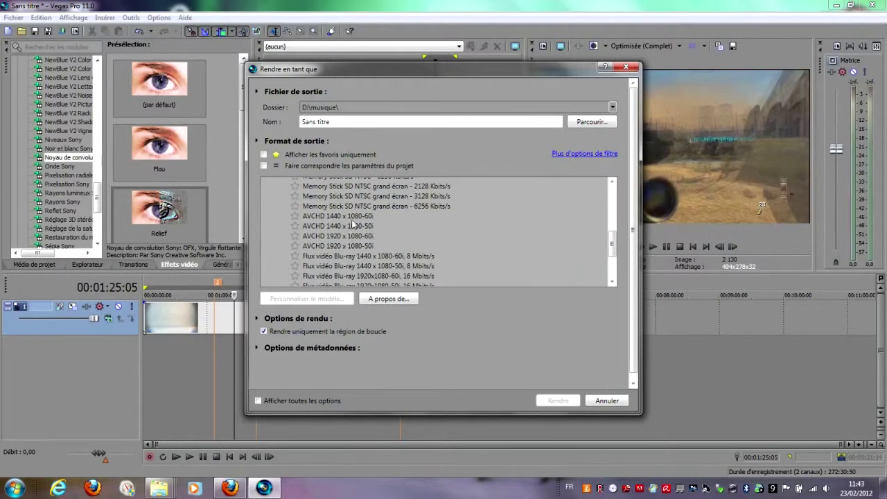
pyautogui.scroll(-3, 360, 246)
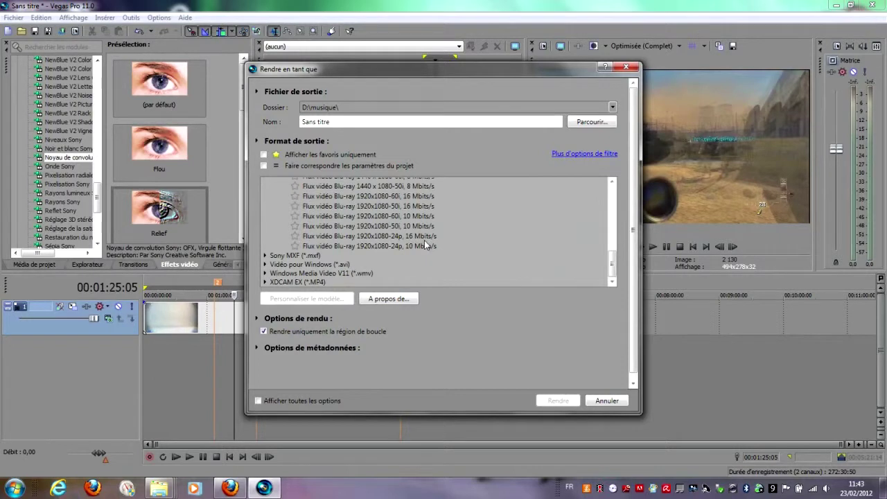
pyautogui.scroll(15, 458, 237)
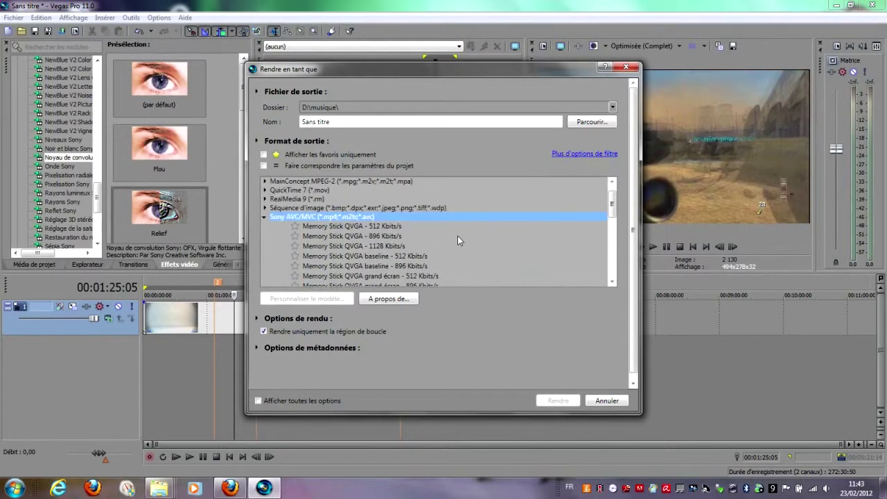
# - Select the Flux vidéo Blu-ray 1920x1080-60i, 10 Mbits/s template under Sony AVC/MVC and open its custom settings
pyautogui.scroll(-3, 444, 240)
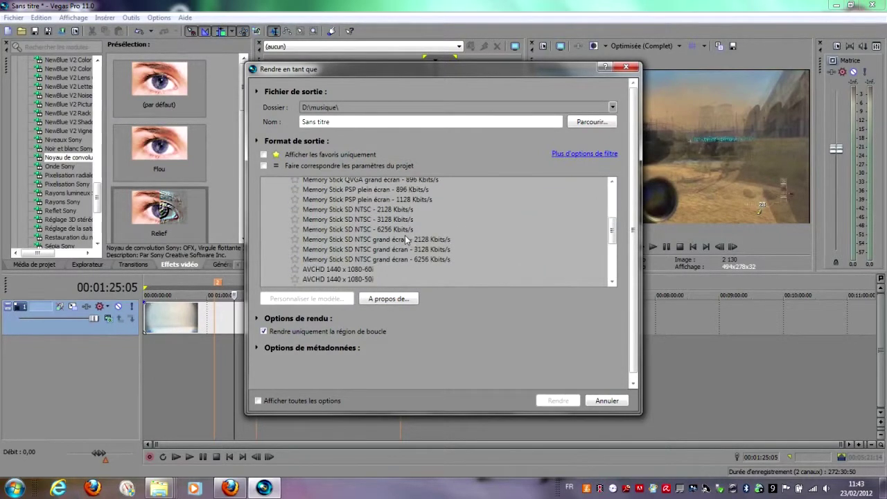
pyautogui.scroll(2, 418, 235)
pyautogui.scroll(-5, 417, 235)
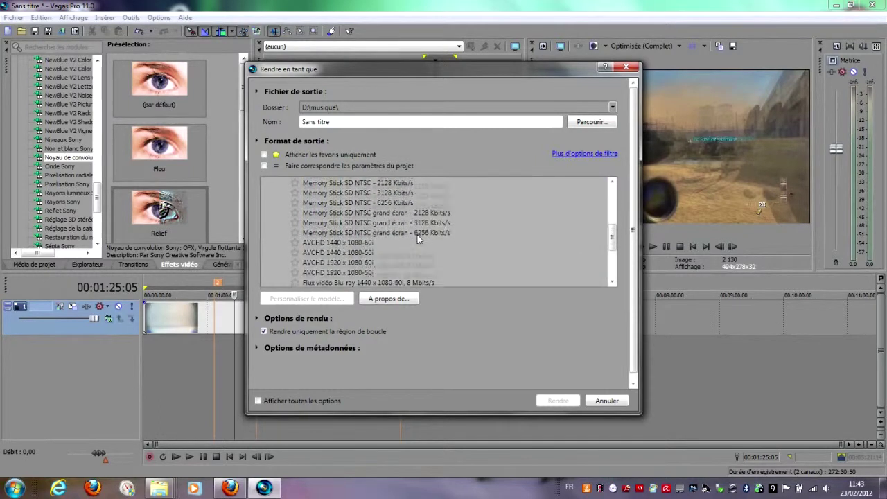
pyautogui.scroll(-2, 398, 242)
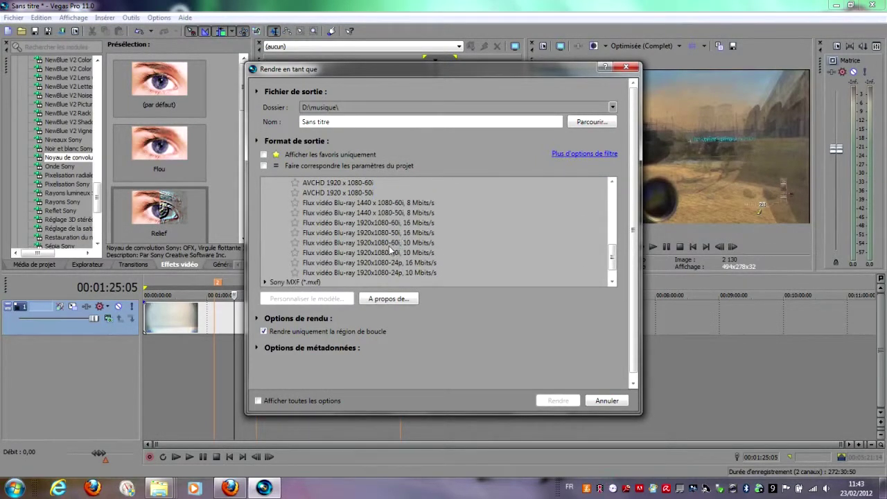
pyautogui.click(387, 244)
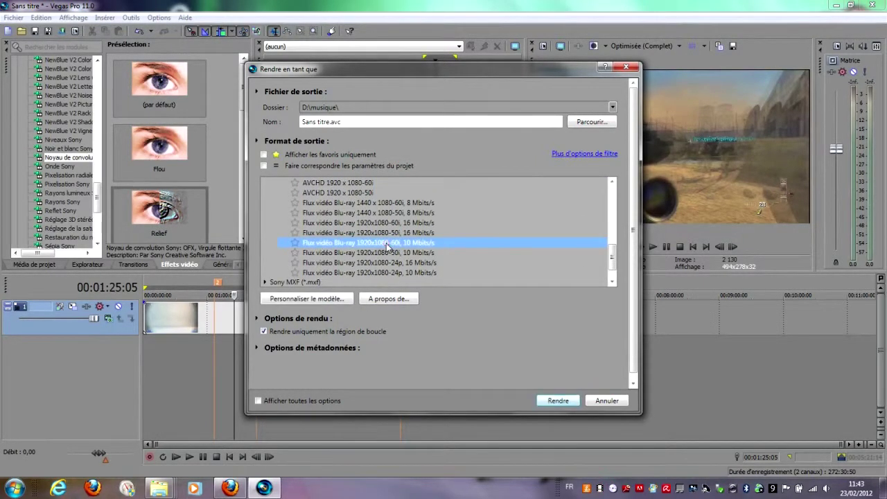
pyautogui.click(333, 303)
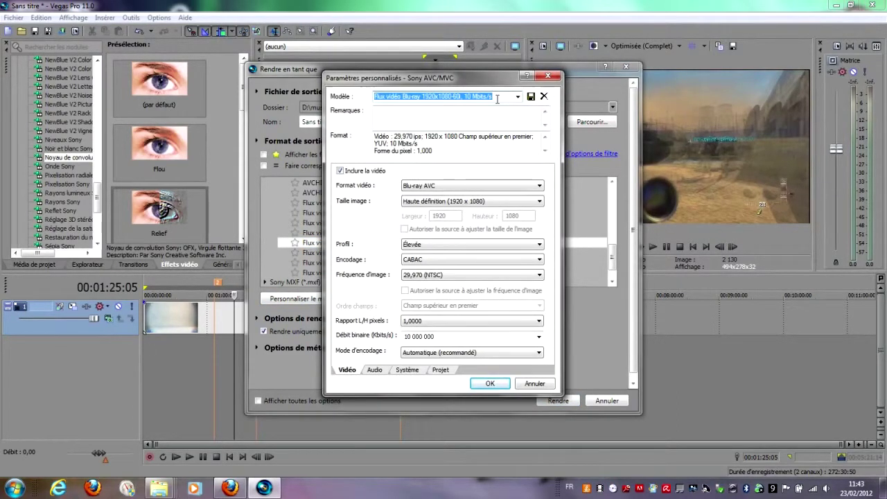
# - Name the custom render template video_youtube_720p and save it
pyautogui.write('vf')
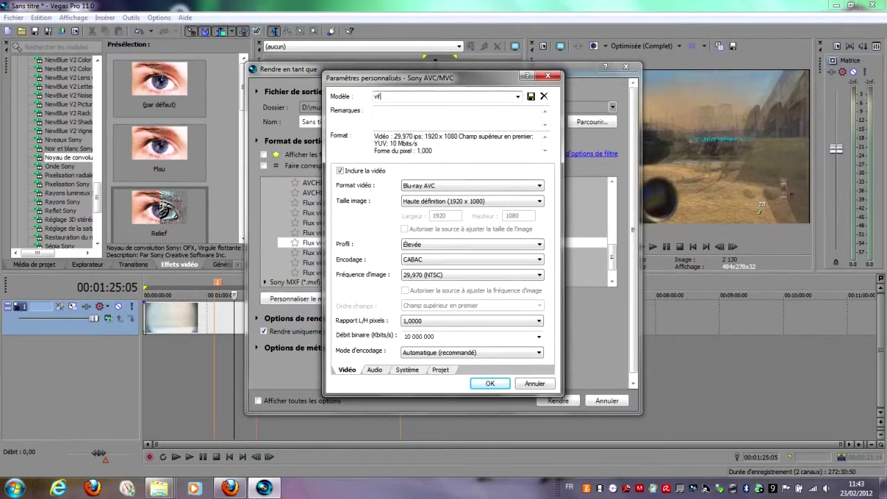
pyautogui.write('deo_youtube_720p')
pyautogui.click(531, 96)
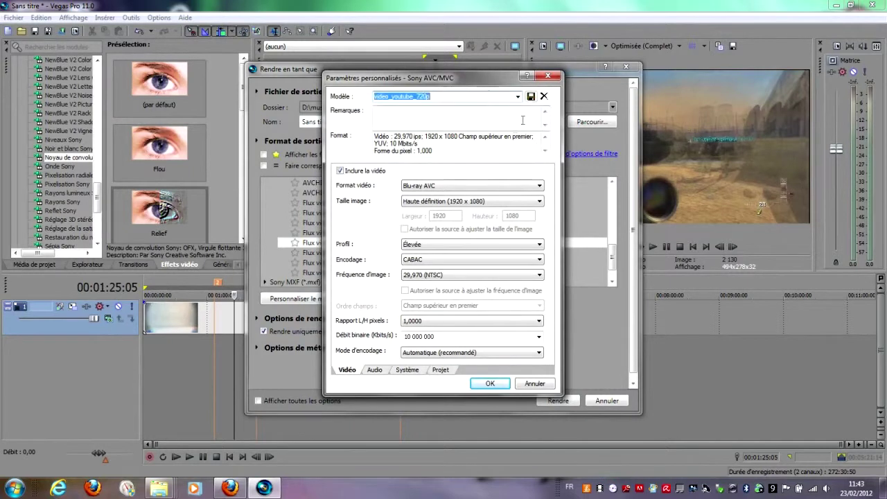
# - Set the template's video format to AVC and its image size to Haute définition (1280 x 720)
pyautogui.click(471, 184)
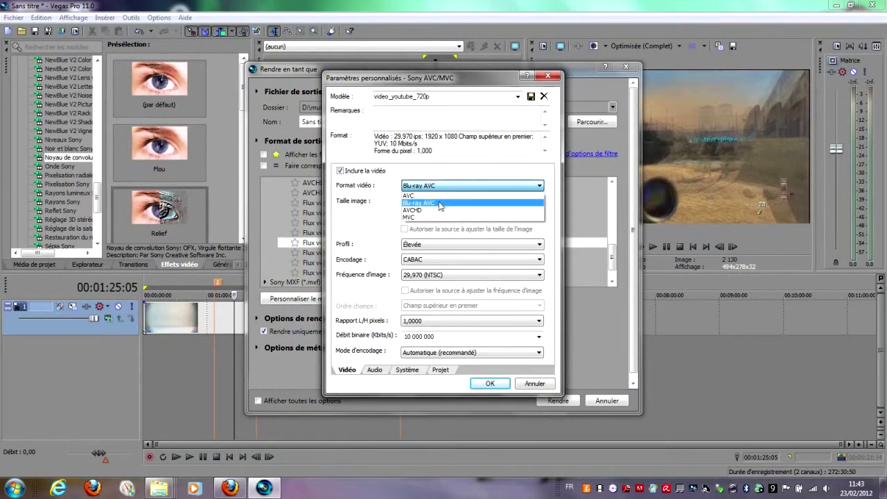
pyautogui.click(416, 196)
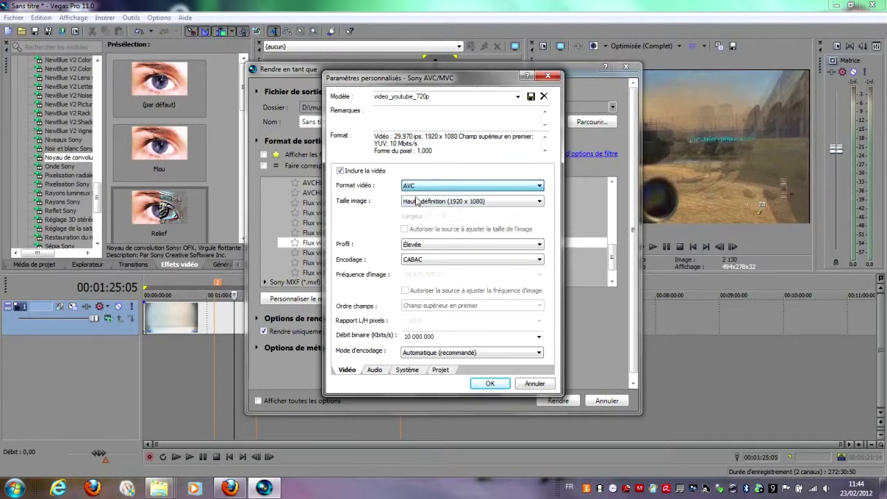
pyautogui.click(428, 202)
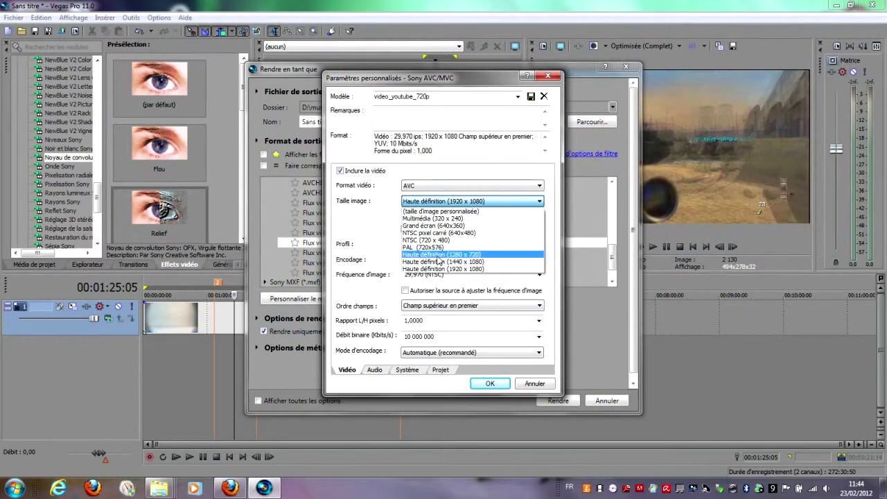
pyautogui.click(438, 256)
# - Try a custom image size with a width of 1920, and return to Haute définition (1280 x 720)
pyautogui.click(449, 201)
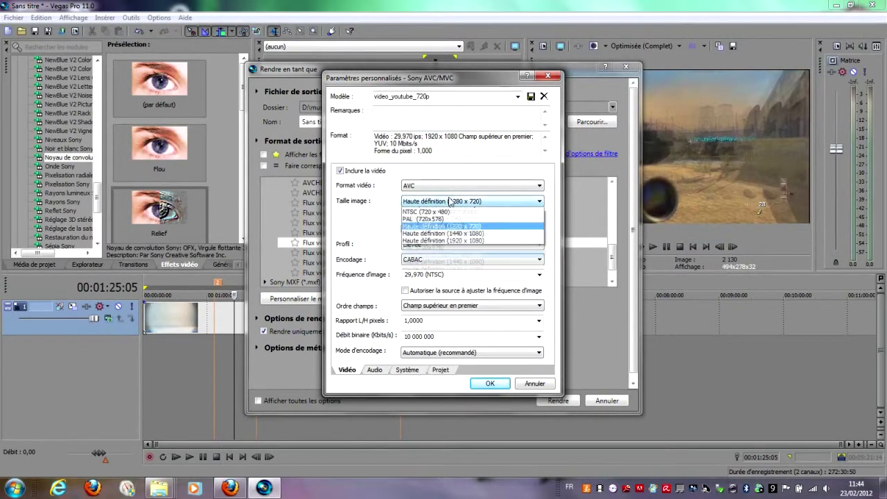
pyautogui.click(423, 209)
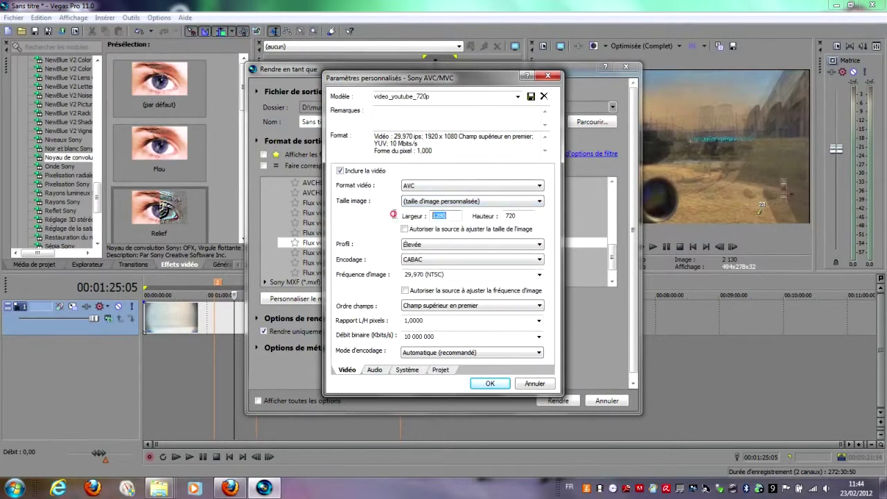
pyautogui.write('500')
pyautogui.press('BackSpace')
pyautogui.press('BackSpace')
pyautogui.press('BackSpace')
pyautogui.write('1920')
pyautogui.press('Tab')
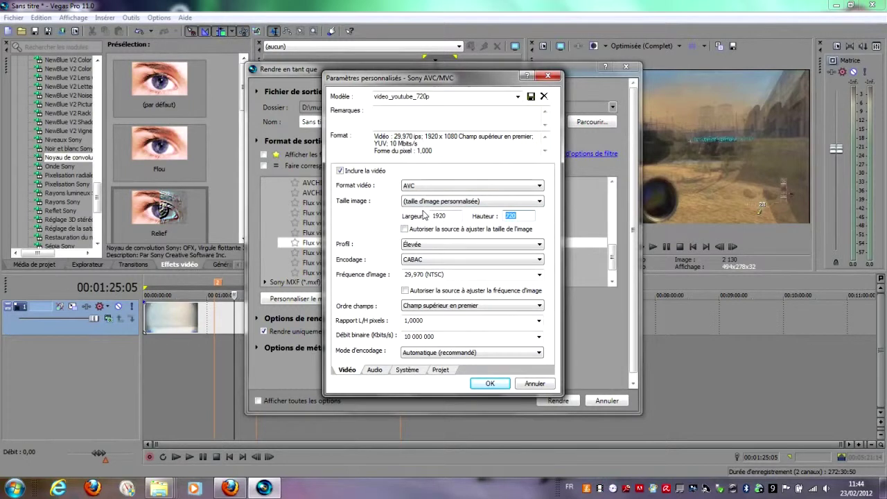
pyautogui.click(455, 216)
pyautogui.click(478, 201)
pyautogui.click(471, 262)
pyautogui.scroll(1, 465, 201)
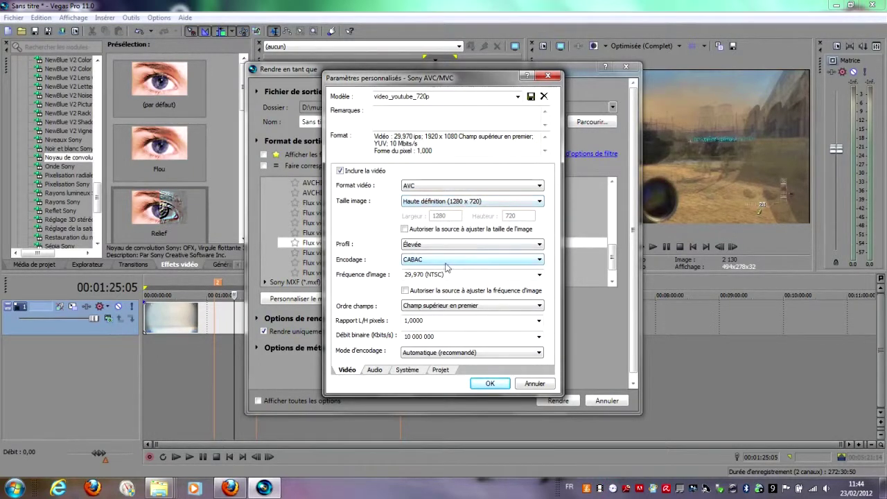
# - Set the template's frame rate to 25,000 (PAL) and its field order to Aucun (analyse progressive)
pyautogui.click(430, 246)
pyautogui.click(424, 262)
pyautogui.click(425, 262)
pyautogui.click(425, 268)
pyautogui.click(539, 274)
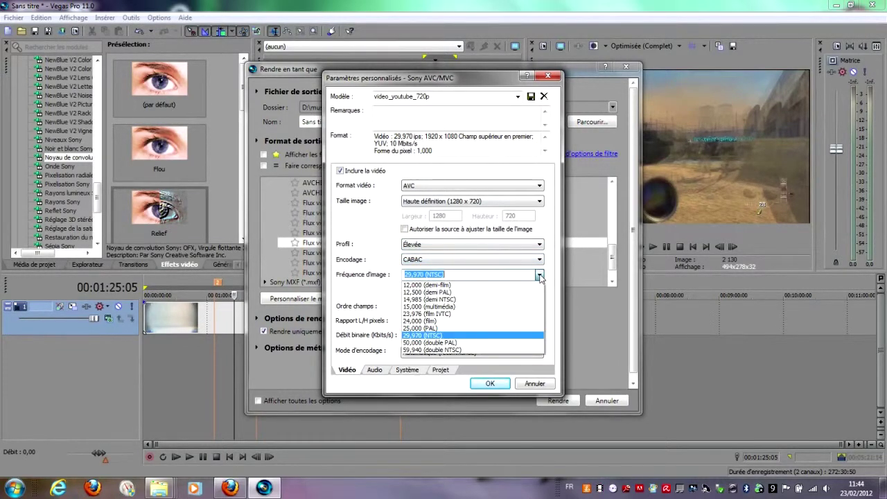
pyautogui.click(413, 329)
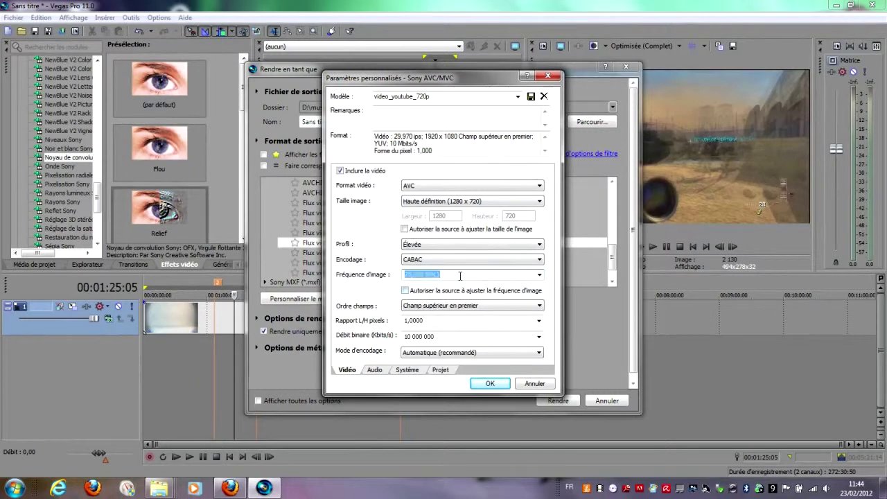
pyautogui.click(446, 307)
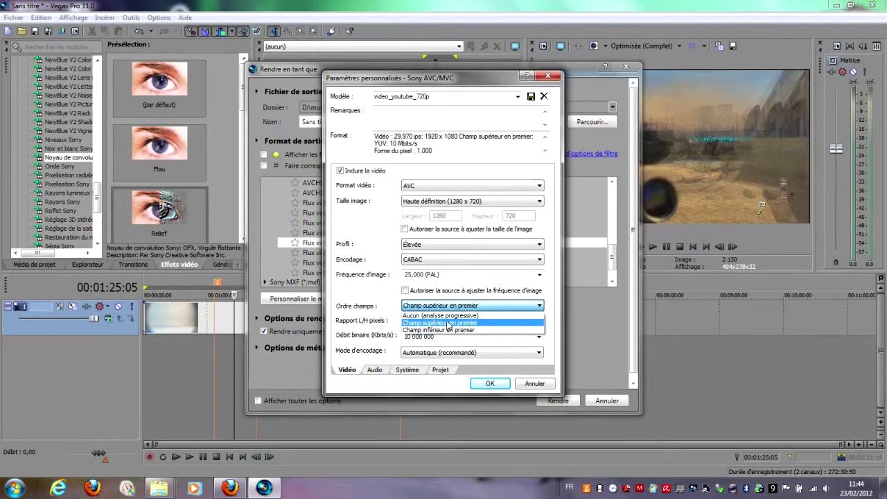
pyautogui.click(447, 315)
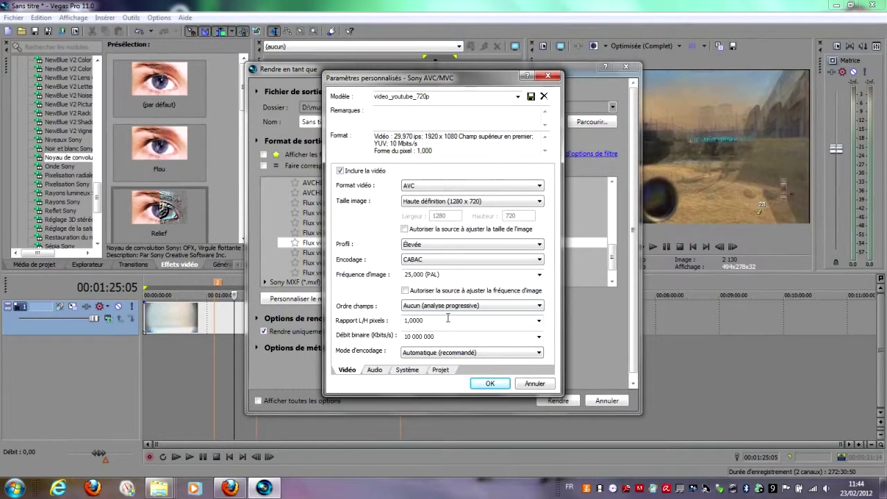
# - Set the video bit rate to 4 000 000 and the encoding mode to Rendre en utilisant GPU, si disponible
pyautogui.click(467, 337)
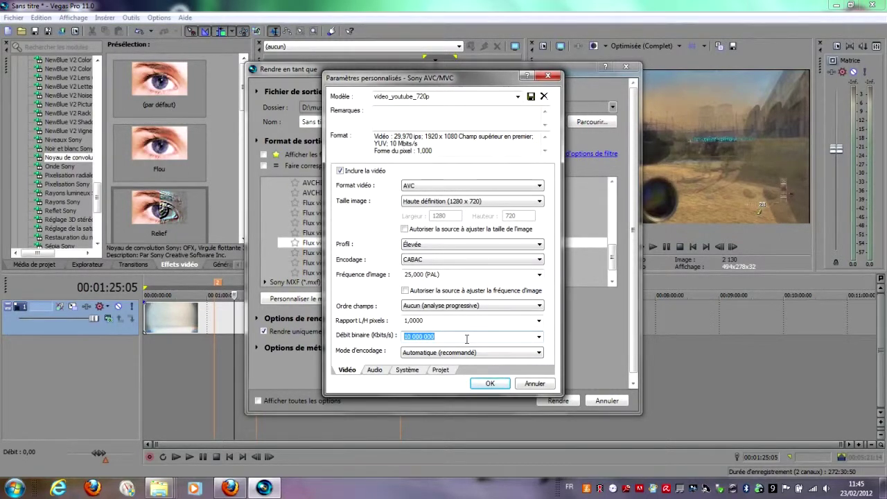
pyautogui.write('40000')
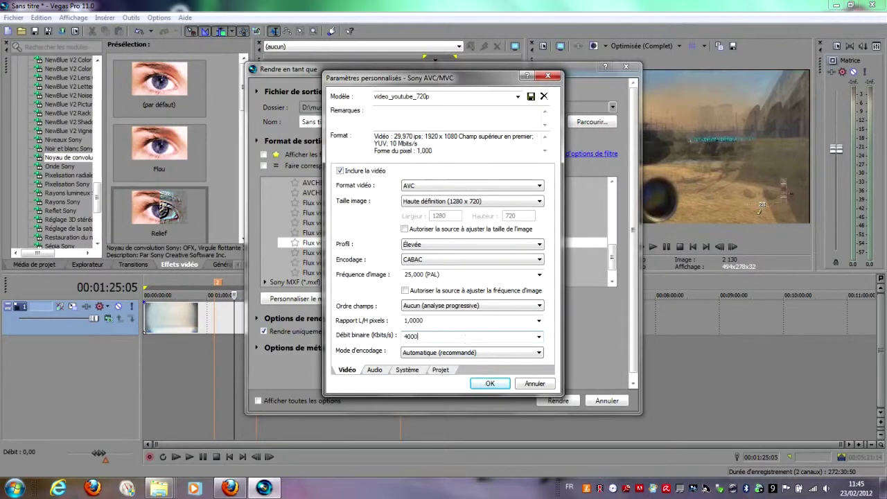
pyautogui.click(458, 321)
pyautogui.click(457, 336)
pyautogui.click(454, 335)
pyautogui.click(436, 353)
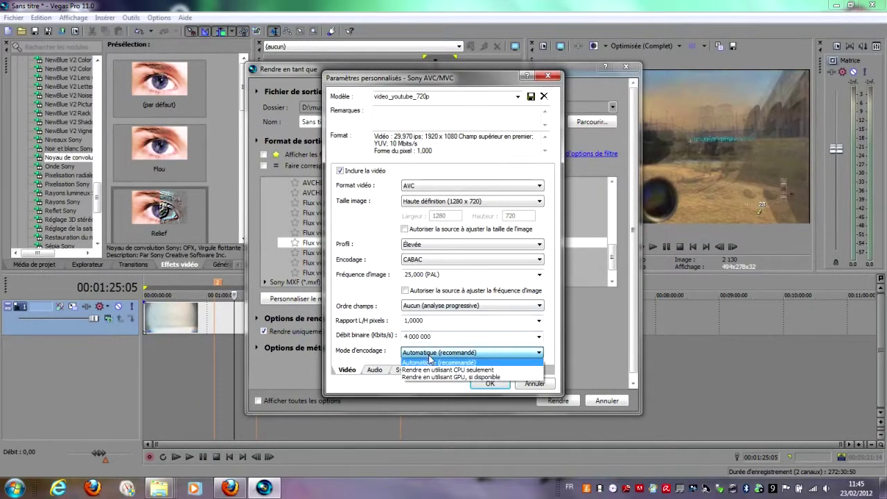
pyautogui.click(463, 378)
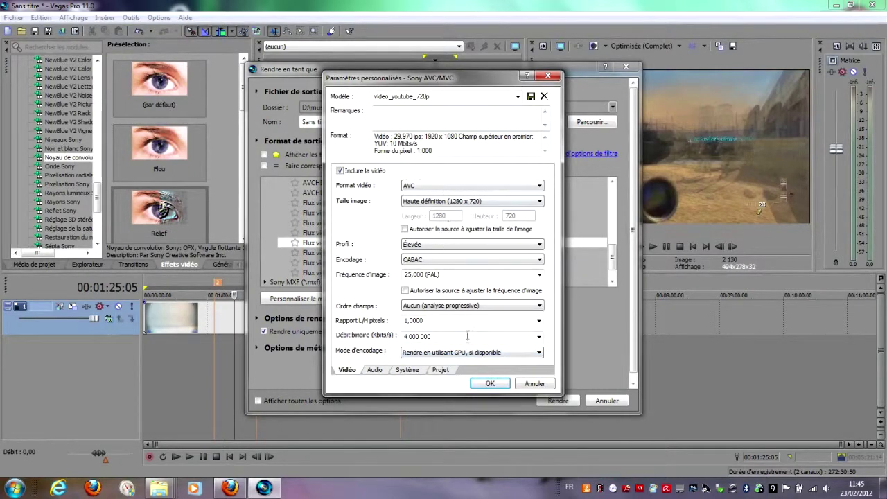
# - Check the template's audio settings and set its system format to Format de fichier MP4 file (.mp4)
pyautogui.click(375, 370)
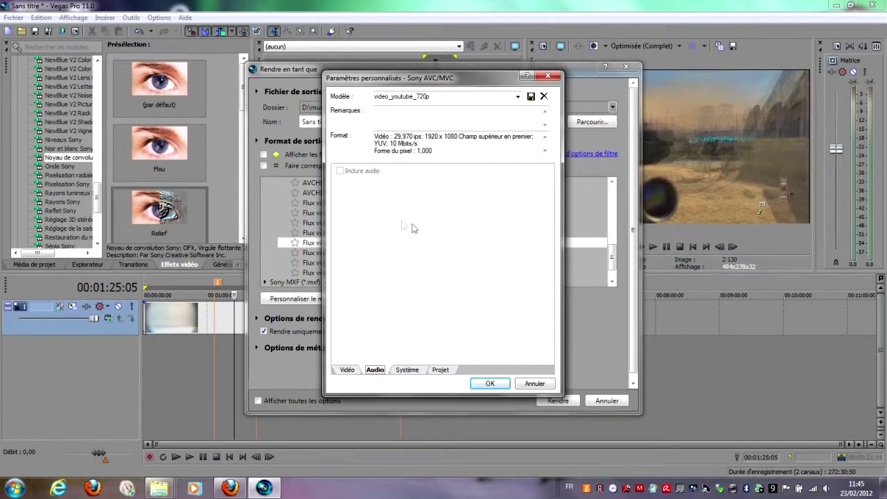
pyautogui.click(341, 171)
pyautogui.click(416, 372)
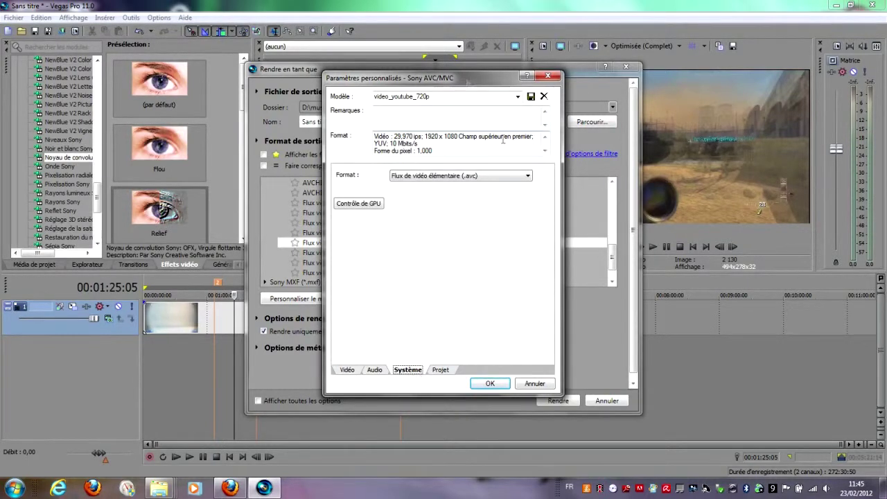
pyautogui.moveTo(463, 78); pyautogui.dragTo(432, 59)
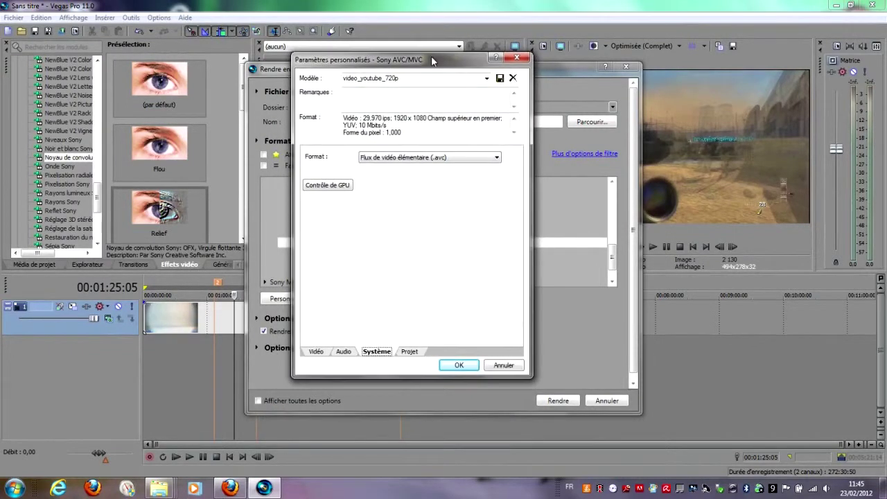
pyautogui.click(416, 160)
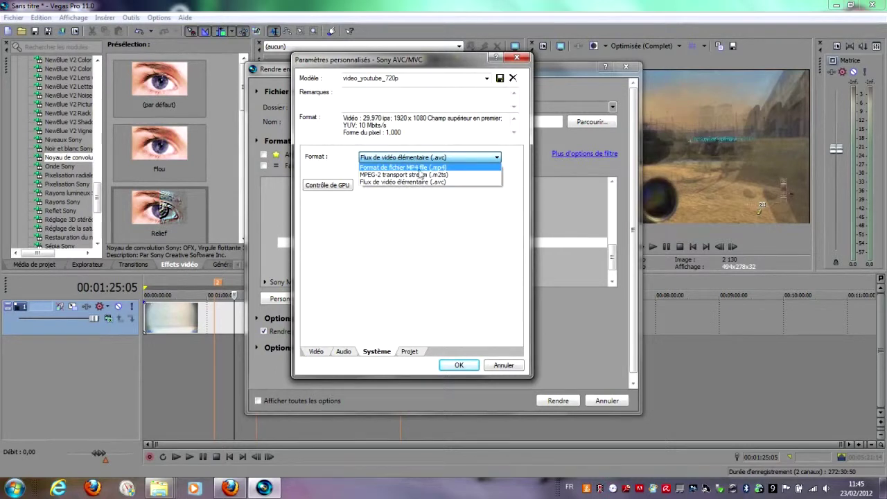
pyautogui.click(419, 168)
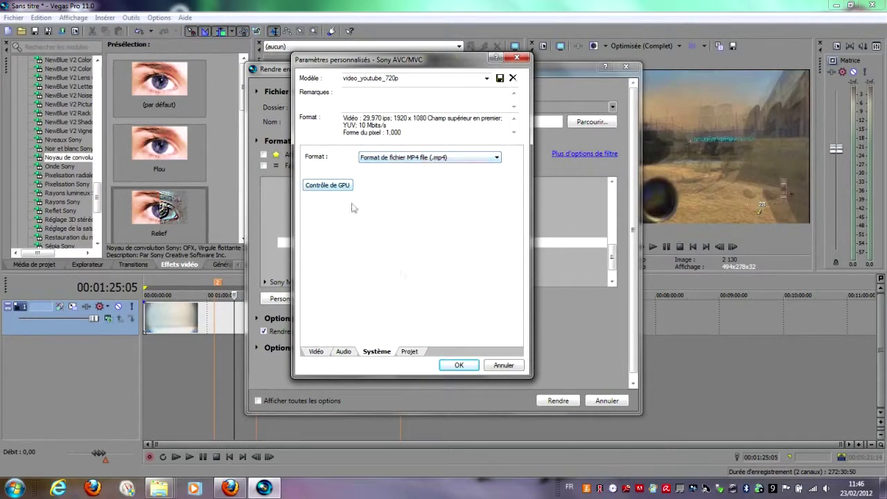
# - Review the template's remaining settings, save video_youtube_720p with the changes and confirm the custom settings
pyautogui.click(416, 354)
pyautogui.click(384, 353)
pyautogui.click(343, 353)
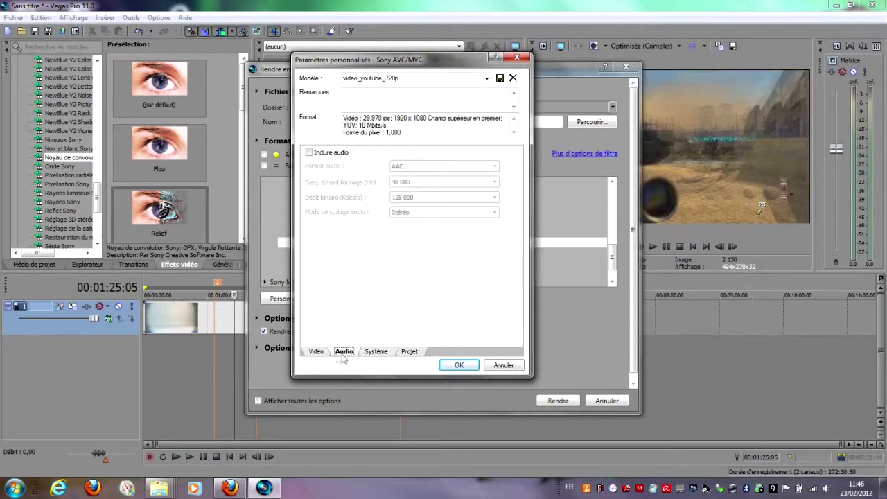
pyautogui.click(316, 351)
pyautogui.click(500, 79)
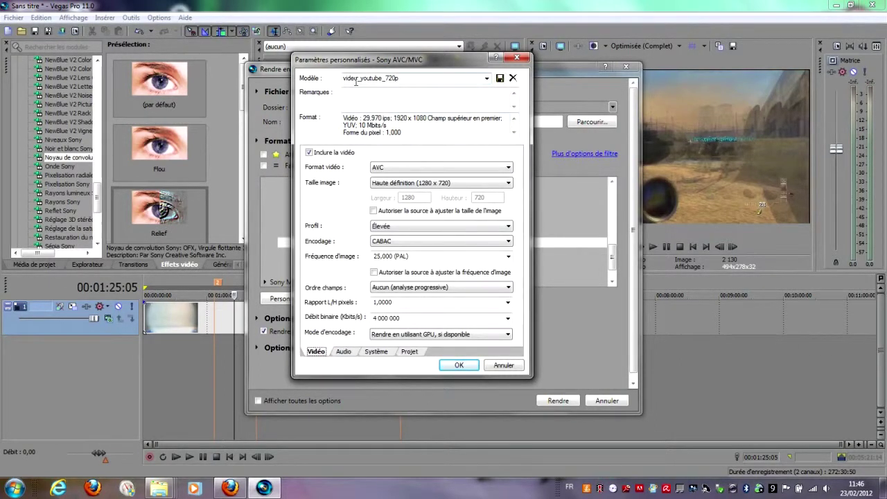
pyautogui.click(458, 364)
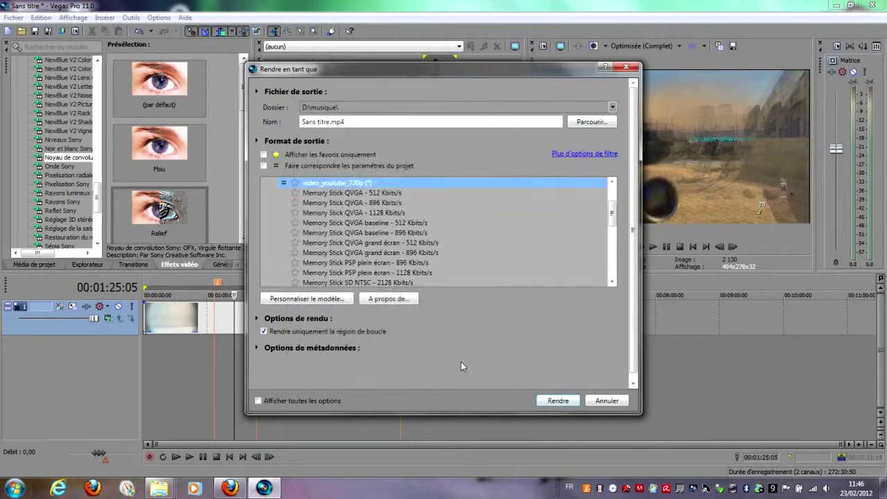
# - Set the output folder to the root of drive D: and start rendering Sans titre.mp4 with the video_youtube_720p template
pyautogui.scroll(1, 350, 201)
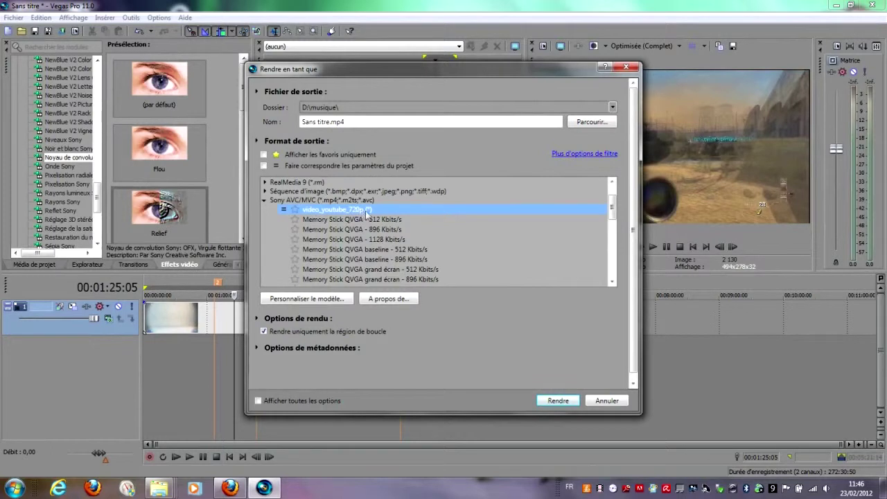
pyautogui.click(593, 123)
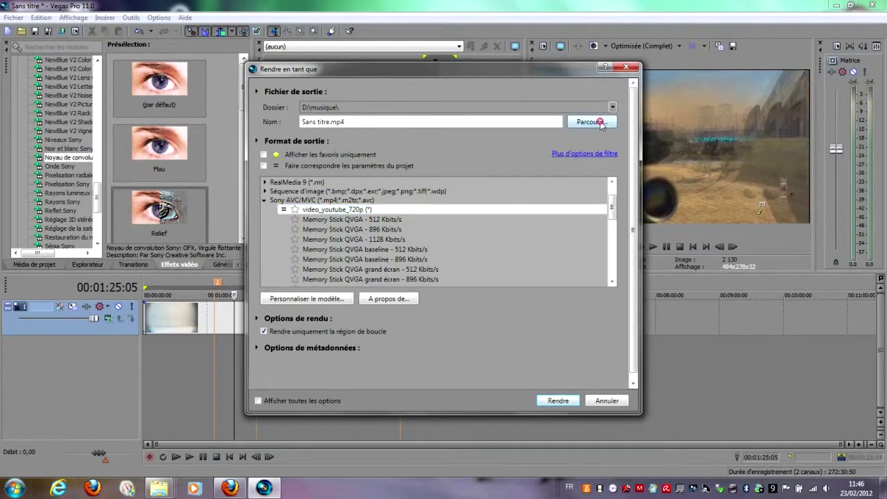
pyautogui.click(478, 369)
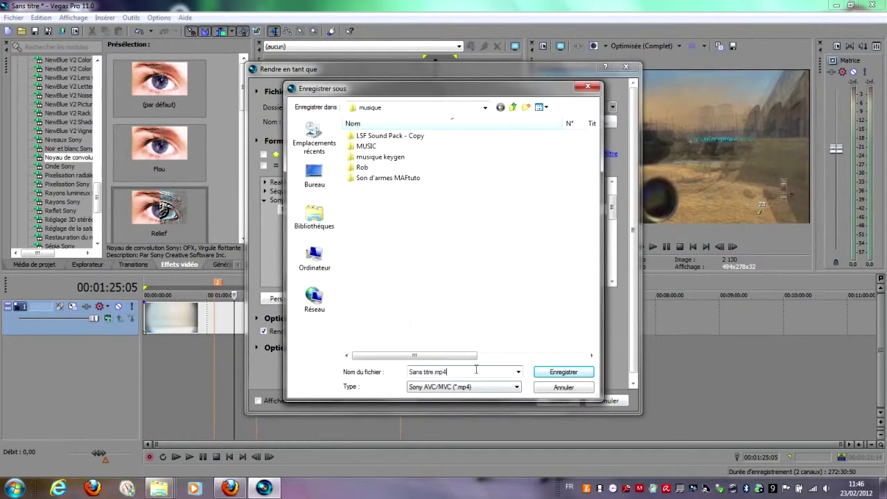
pyautogui.click(316, 257)
pyautogui.doubleClick(432, 185)
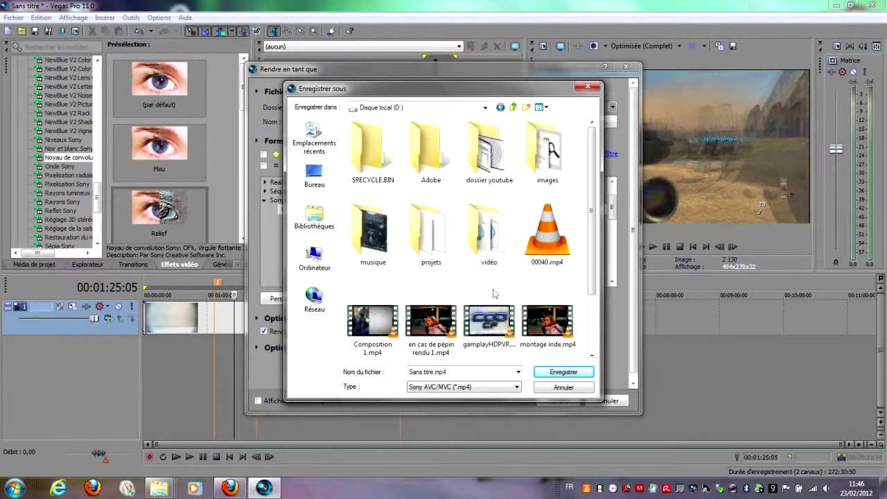
pyautogui.click(563, 372)
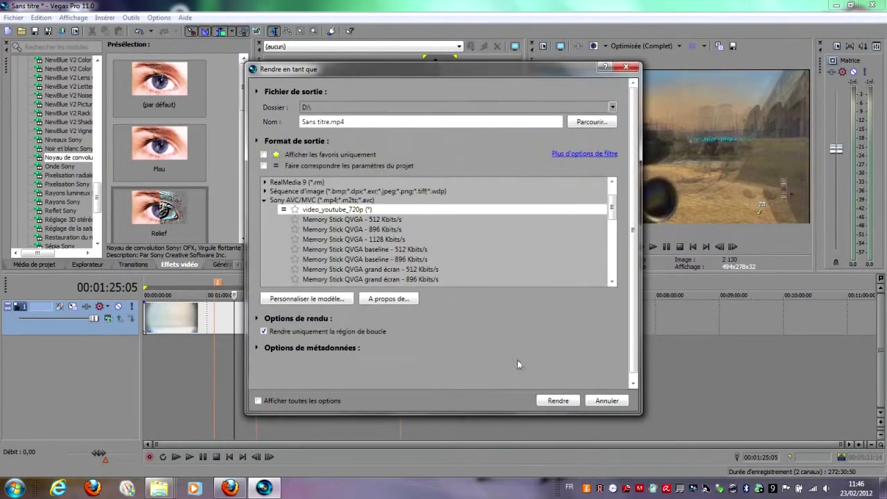
pyautogui.click(557, 402)
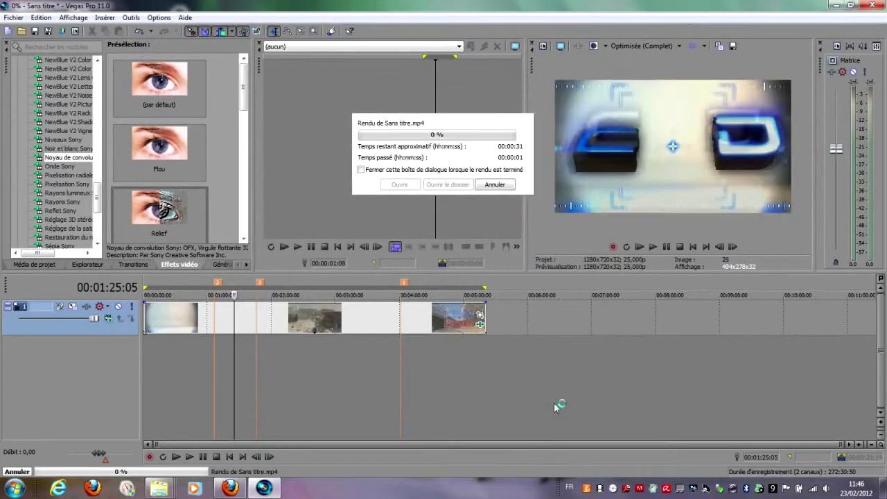